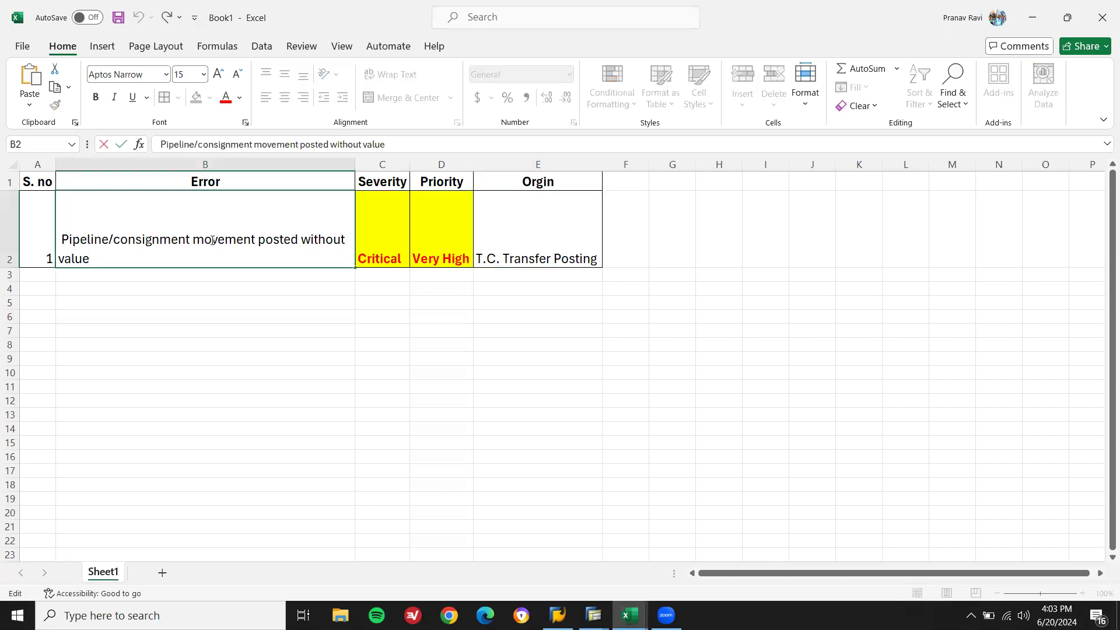
# Step: Review the error description, severity, priority and origin recorded in row 2 of the error log
pyautogui.click(316, 277)
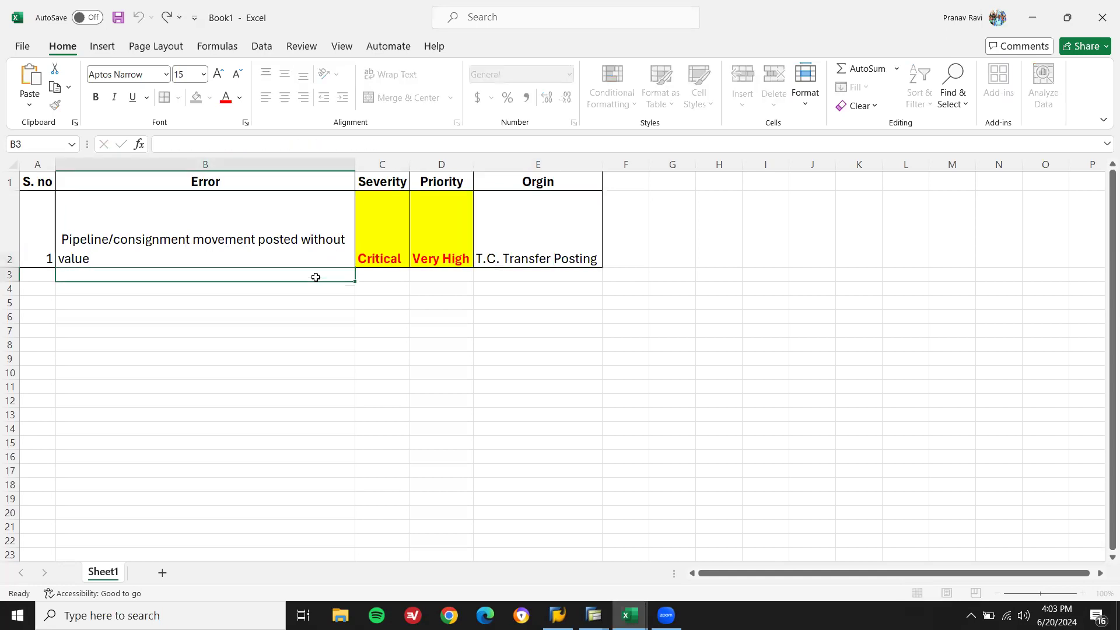
pyautogui.click(291, 247)
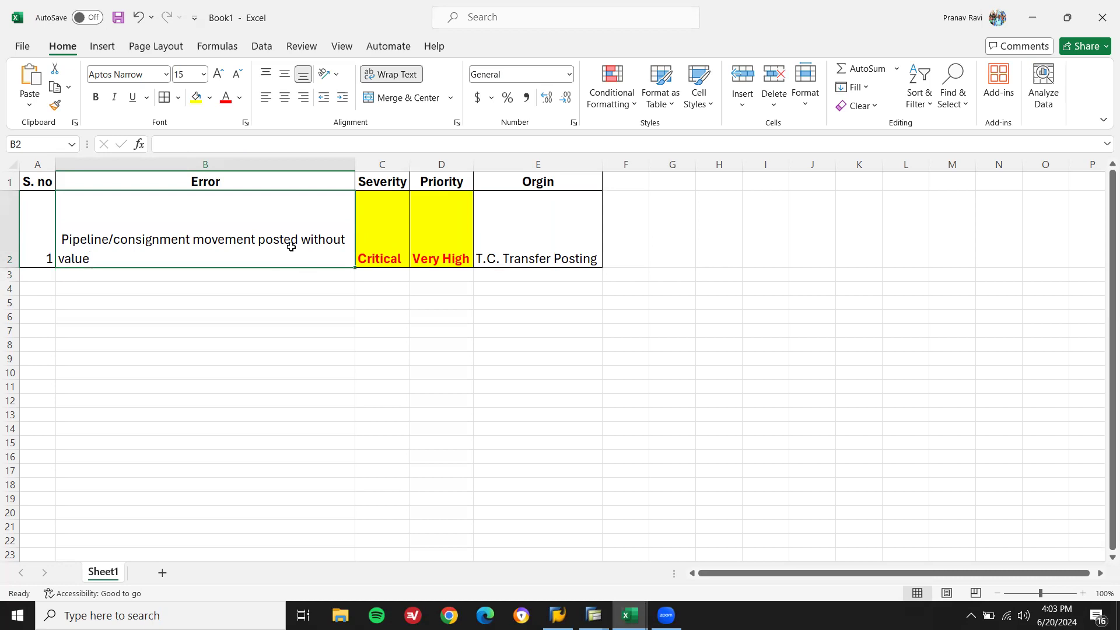
pyautogui.click(377, 230)
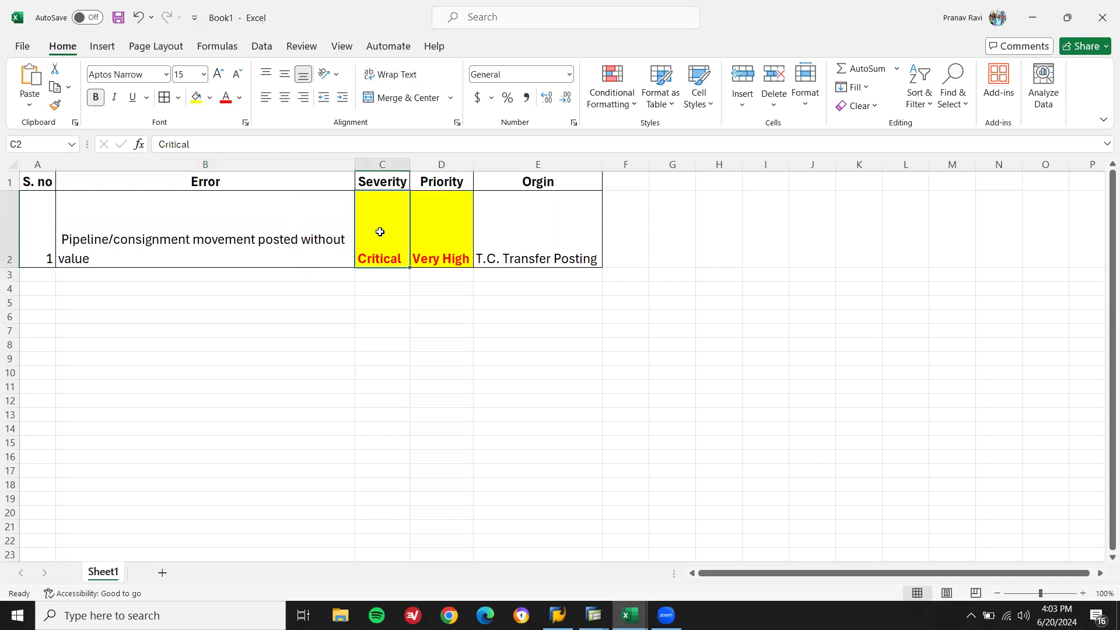
pyautogui.click(440, 243)
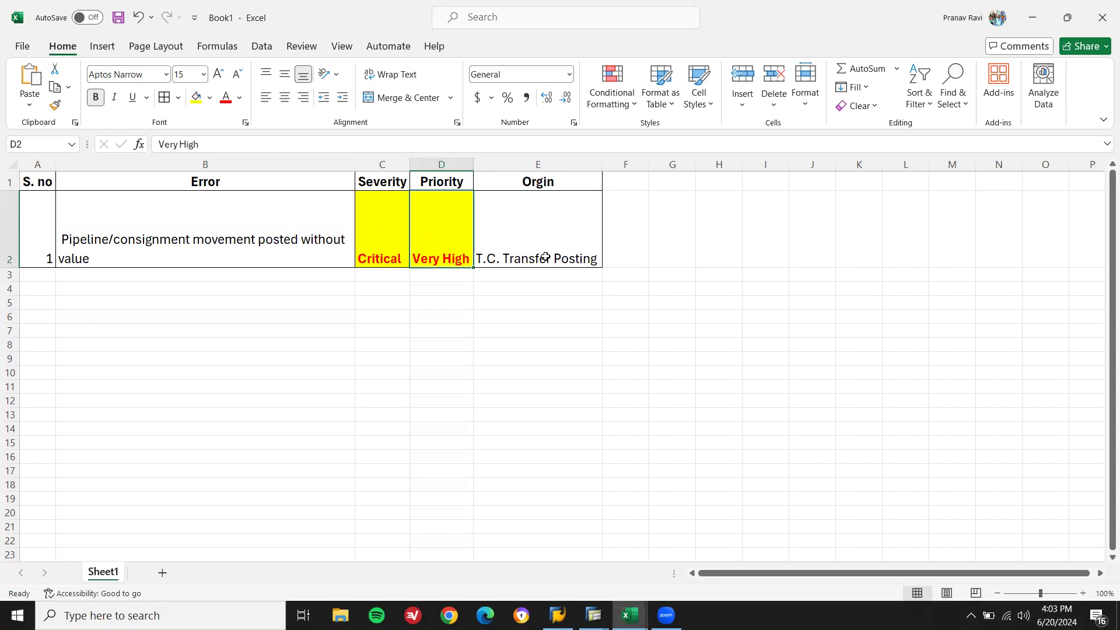
pyautogui.click(556, 231)
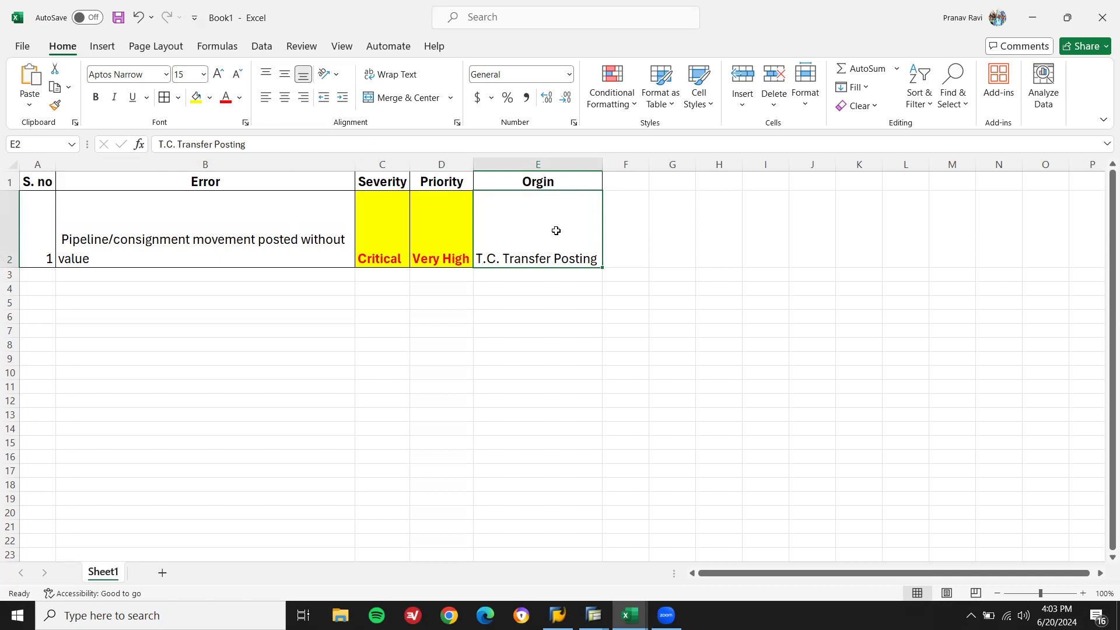
# Step: Switch to the third SAP Easy Access session and open the Create Purchase Order transaction ME21N
pyautogui.click(593, 616)
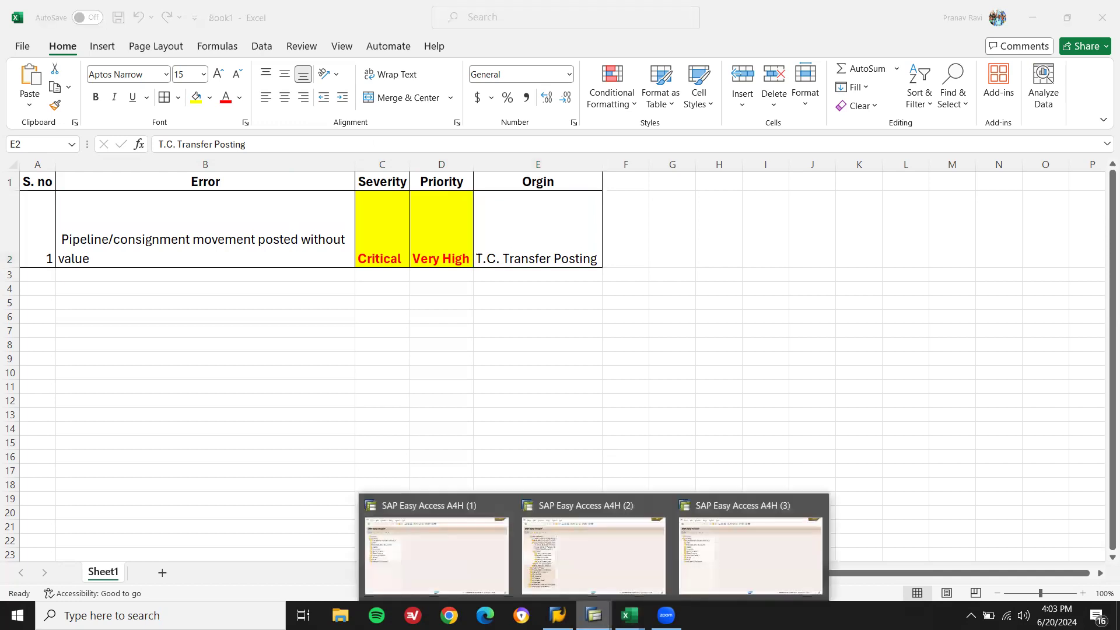
pyautogui.click(728, 562)
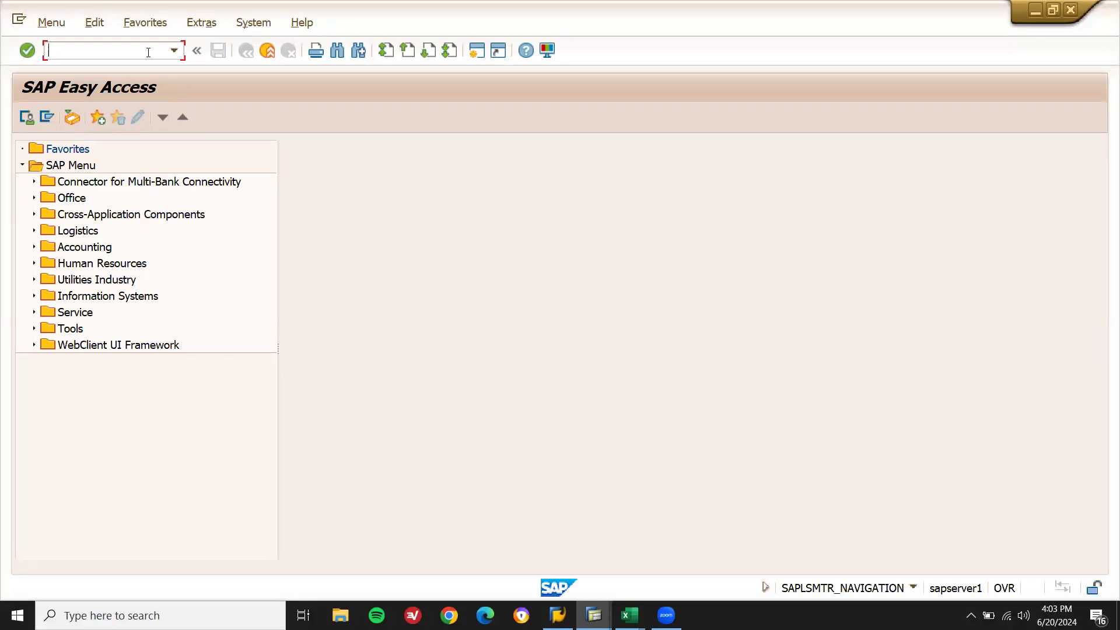
pyautogui.write('ME21N')
pyautogui.press('Return')
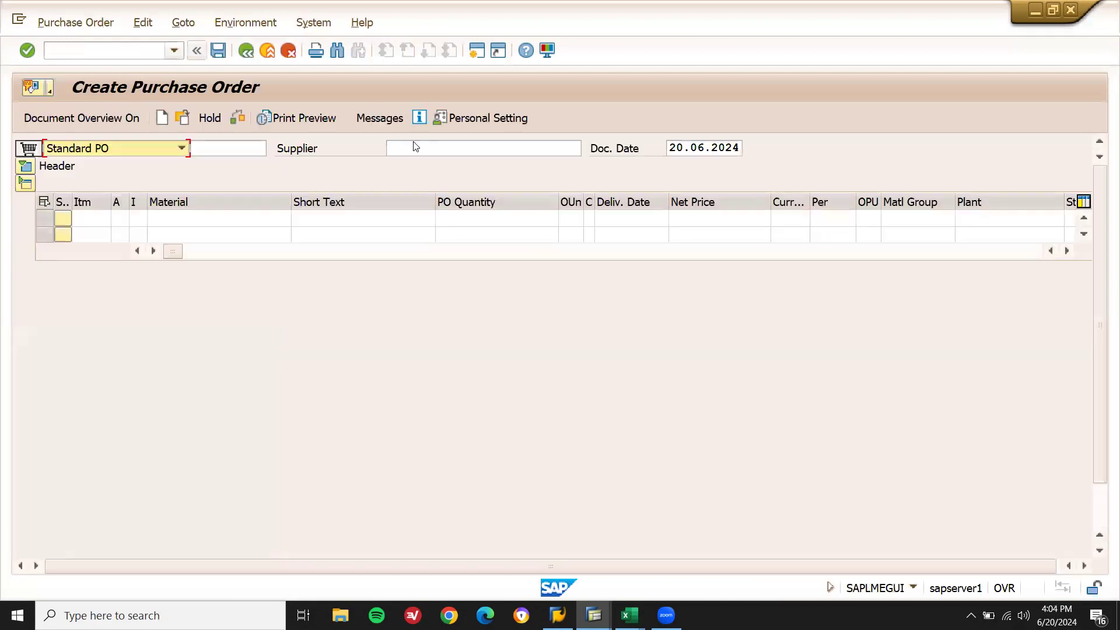
# Step: Enter the VENDOR WAREHOUSE supplier in the header of the standard purchase order
pyautogui.click(417, 147)
pyautogui.press('Down')
pyautogui.press('Return')
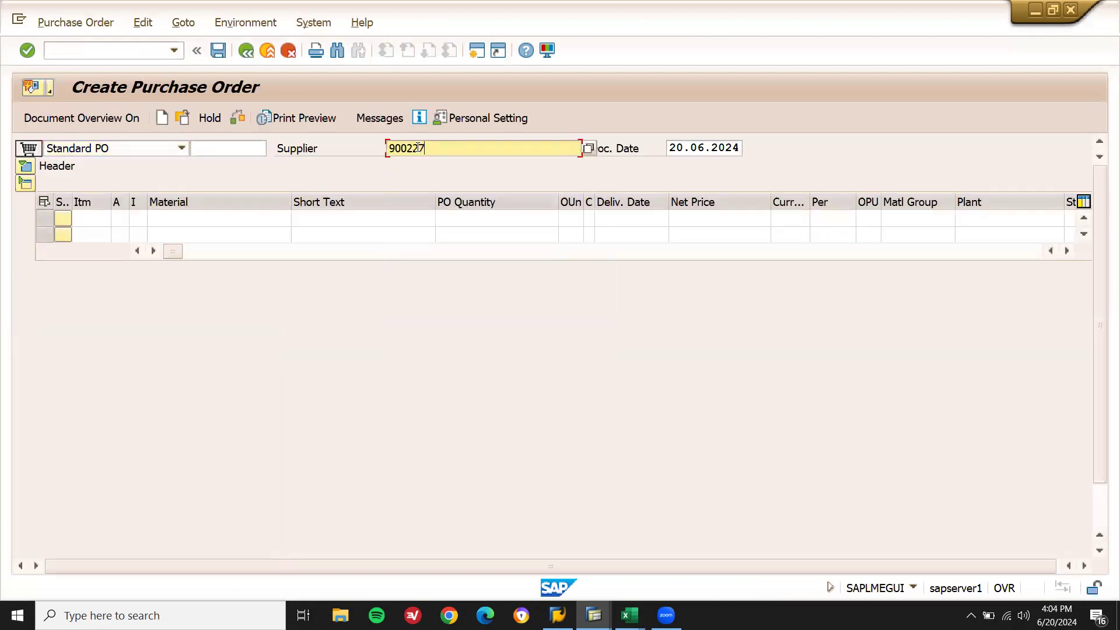
pyautogui.press('Return')
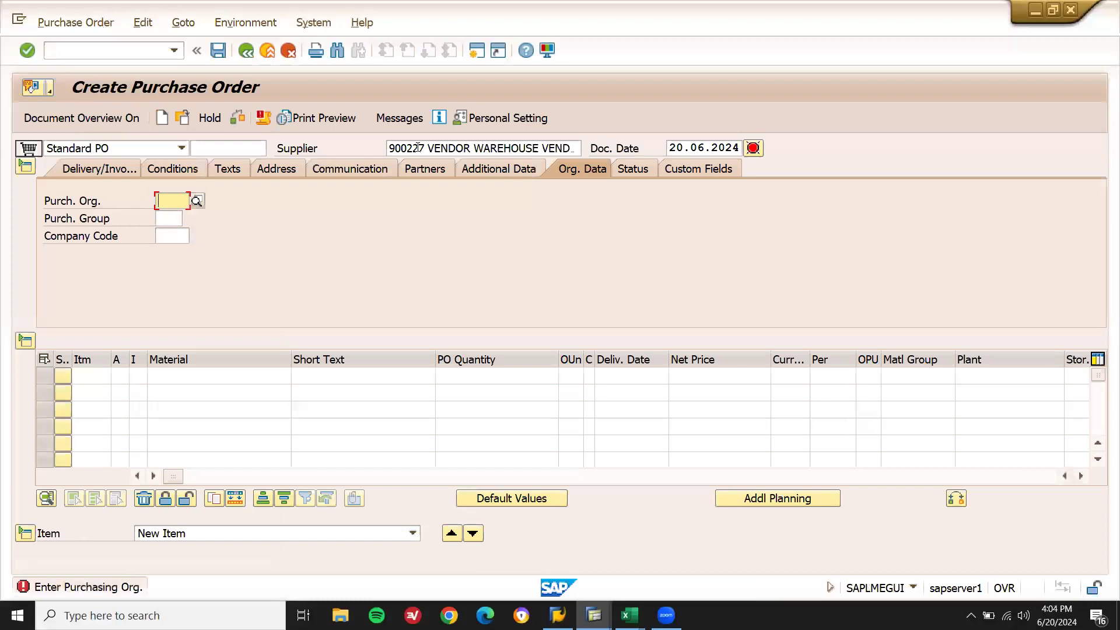
# Step: Set the order's purchasing organization to VF01 and its purchasing group to 002
pyautogui.press('Down')
pyautogui.press('Down')
pyautogui.press('Return')
pyautogui.press('Return')
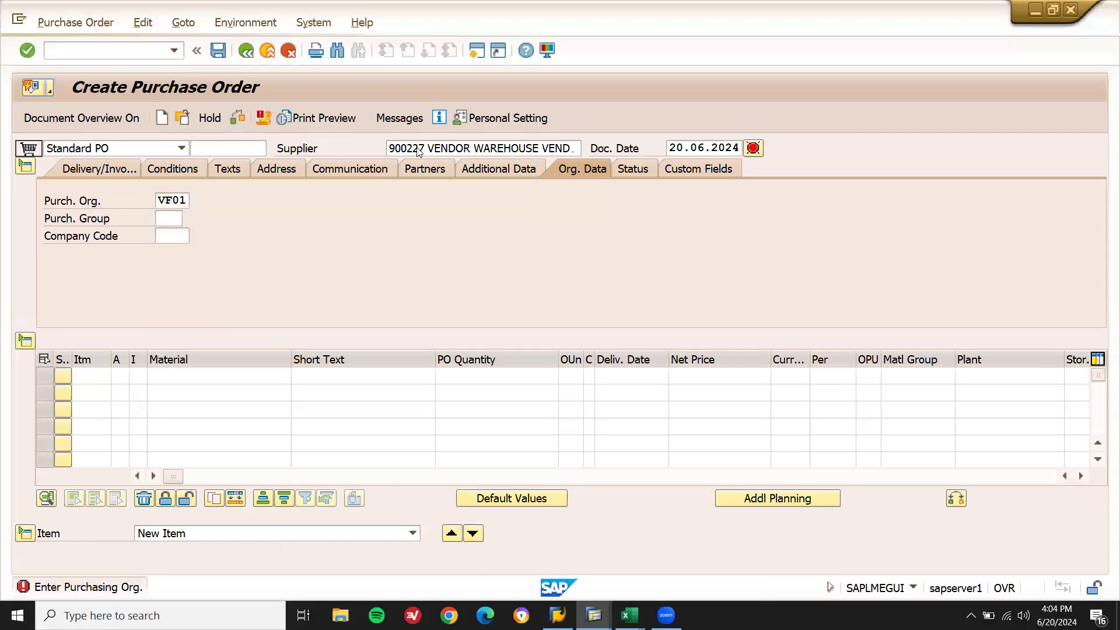
pyautogui.press('Down')
pyautogui.press('Down')
pyautogui.press('Return')
pyautogui.press('Return')
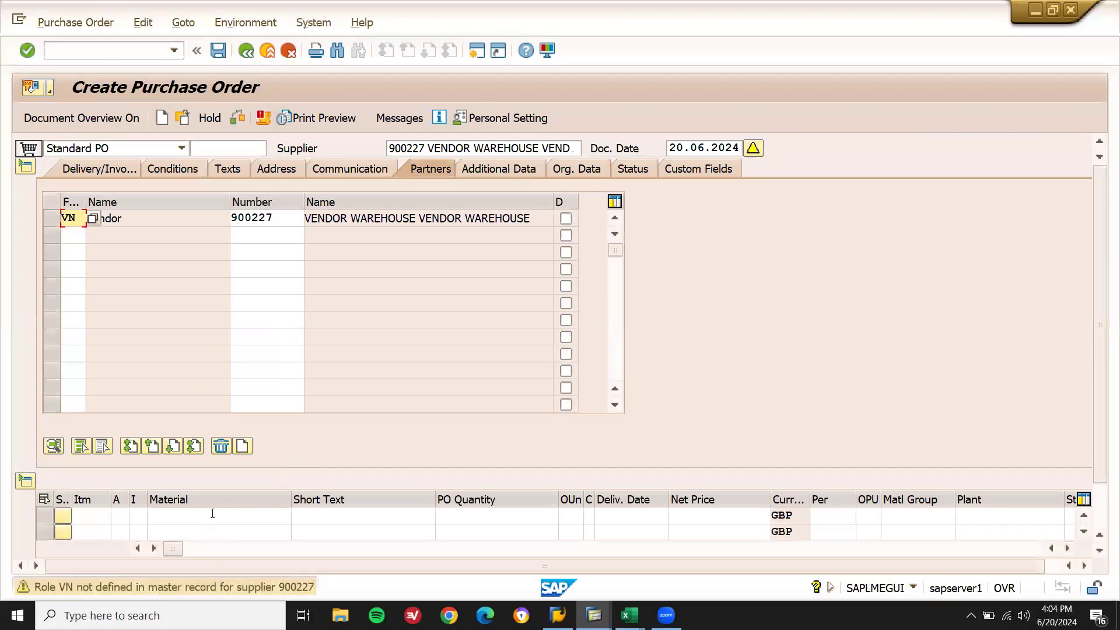
# Step: Add an item for material 60591 to the purchase order with a quantity of 10
pyautogui.click(212, 513)
pyautogui.press('Down')
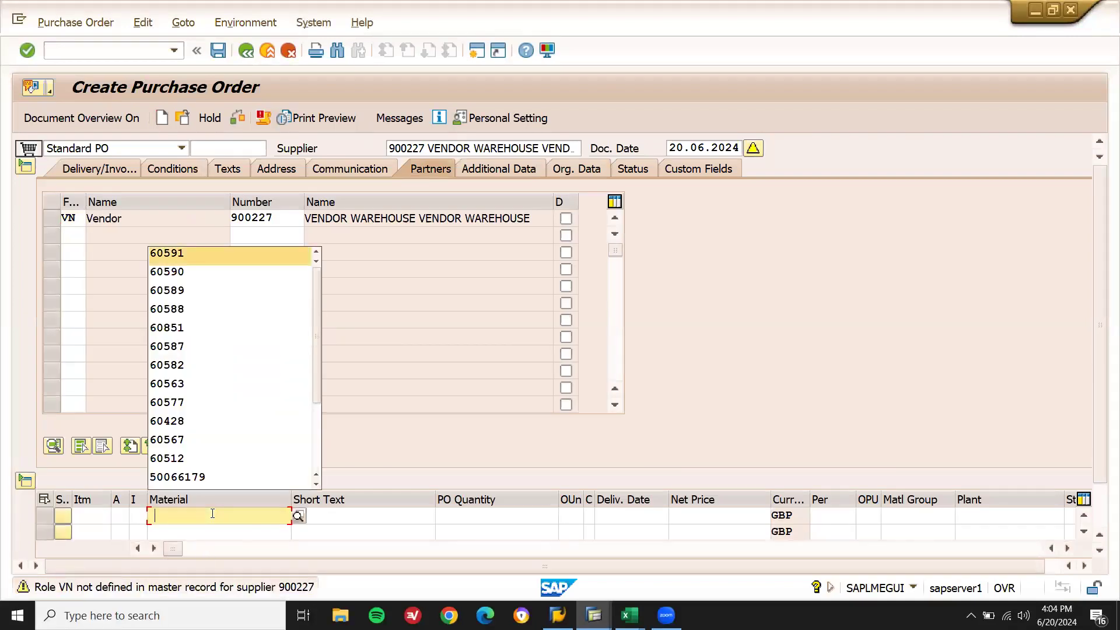
pyautogui.press('Return')
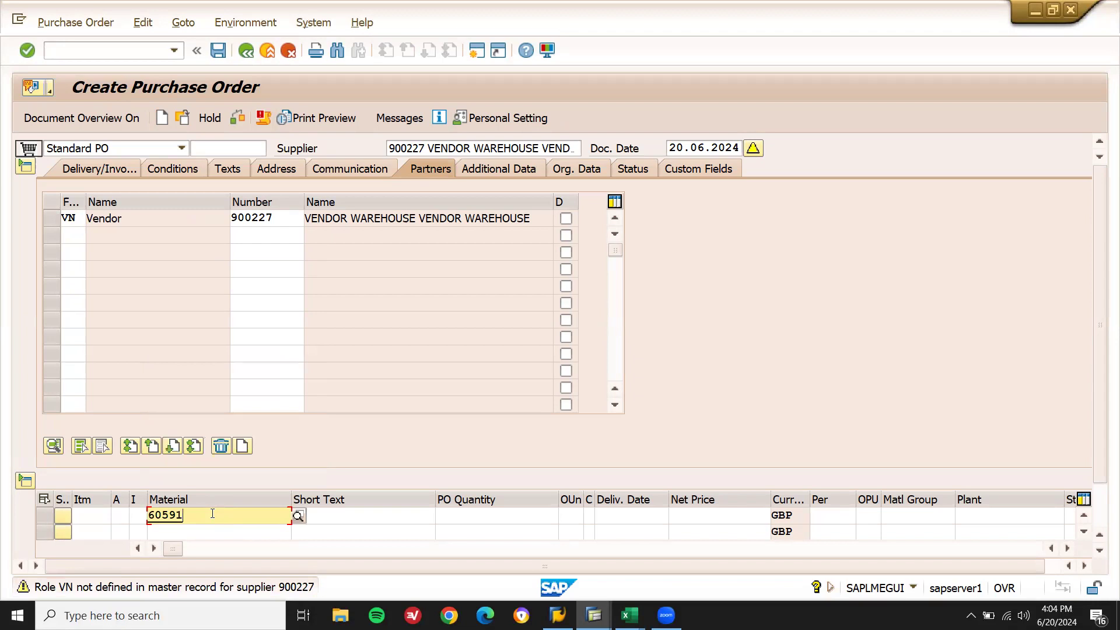
pyautogui.press('Return')
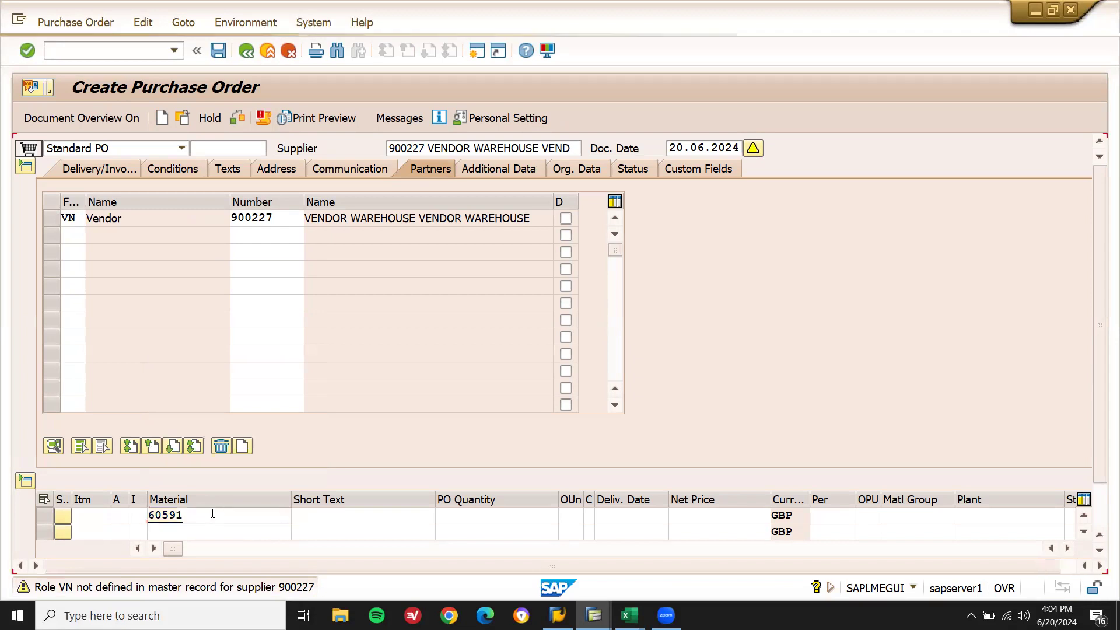
pyautogui.click(494, 218)
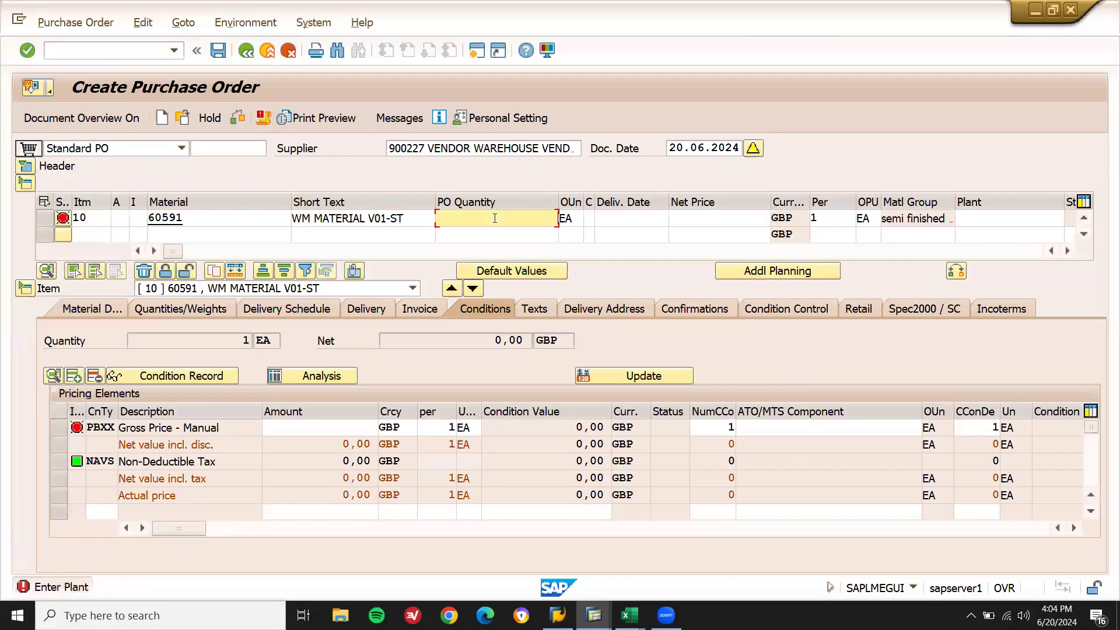
pyautogui.write('0')
pyautogui.press('Return')
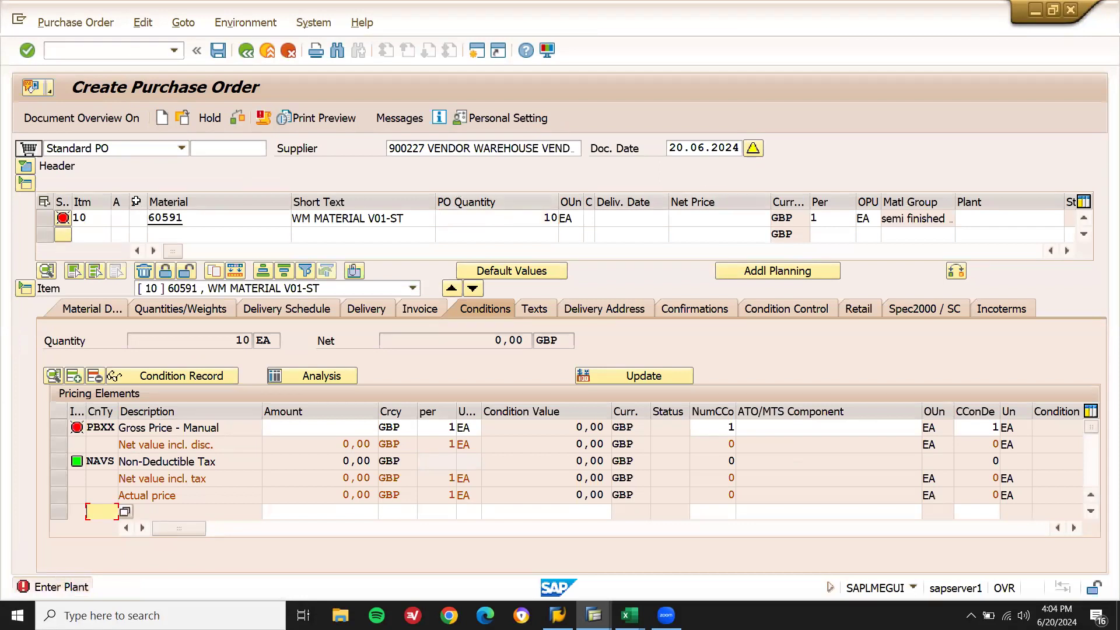
# Step: Set the item category of the 60591 line to K (consignment) and its plant to VF01
pyautogui.click(137, 221)
pyautogui.write('K')
pyautogui.press('Return')
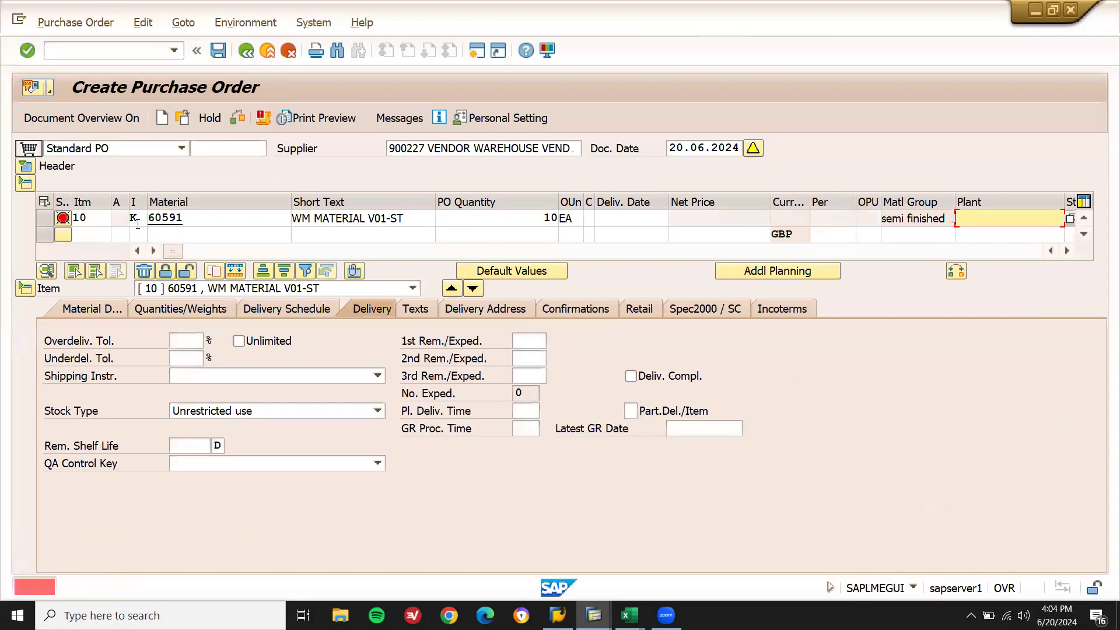
pyautogui.press('BackSpace')
pyautogui.press('Down')
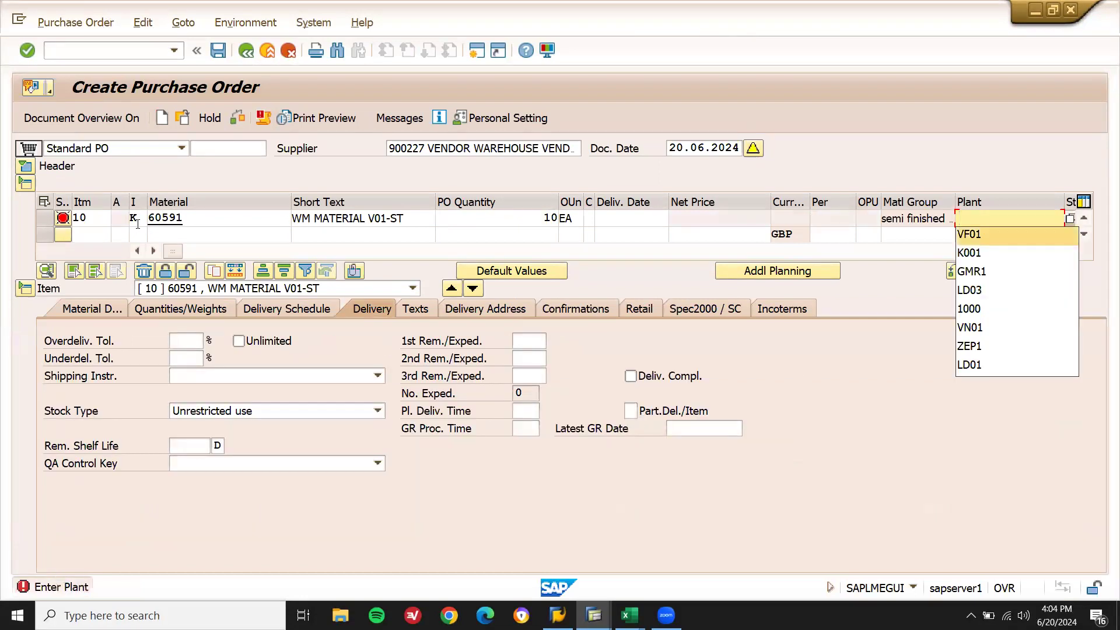
pyautogui.press('Return')
pyautogui.press('Return')
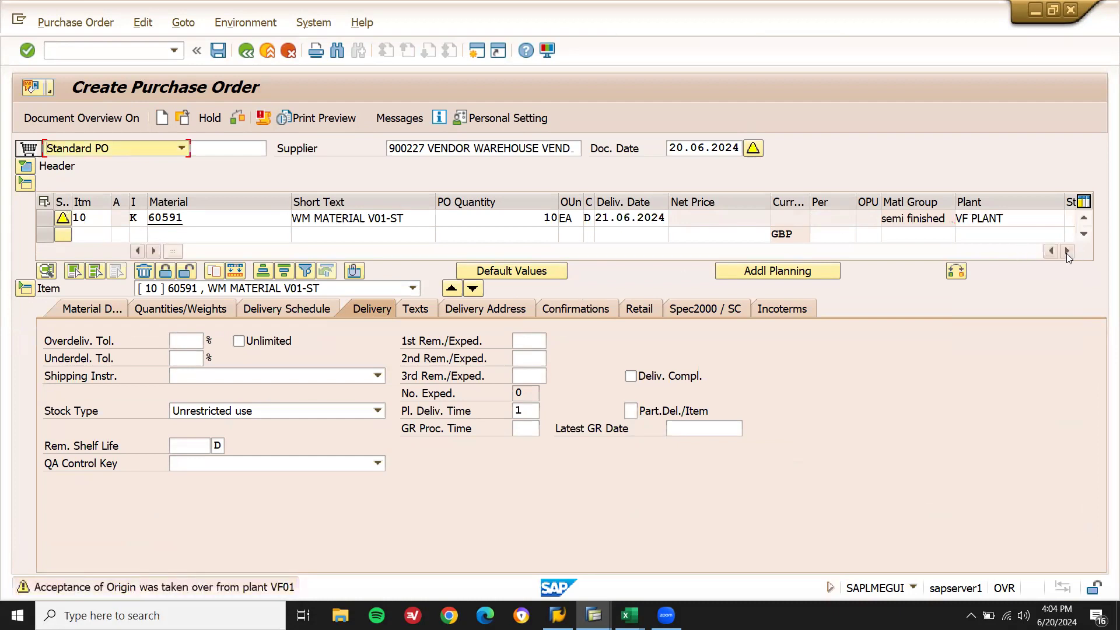
# Step: Assign storage location STOR LOC ROH to the consignment item and save the purchase order
pyautogui.click(1066, 251)
pyautogui.click(1066, 251)
pyautogui.click(1067, 250)
pyautogui.click(789, 220)
pyautogui.press('F4')
pyautogui.press('Return')
pyautogui.press('Return')
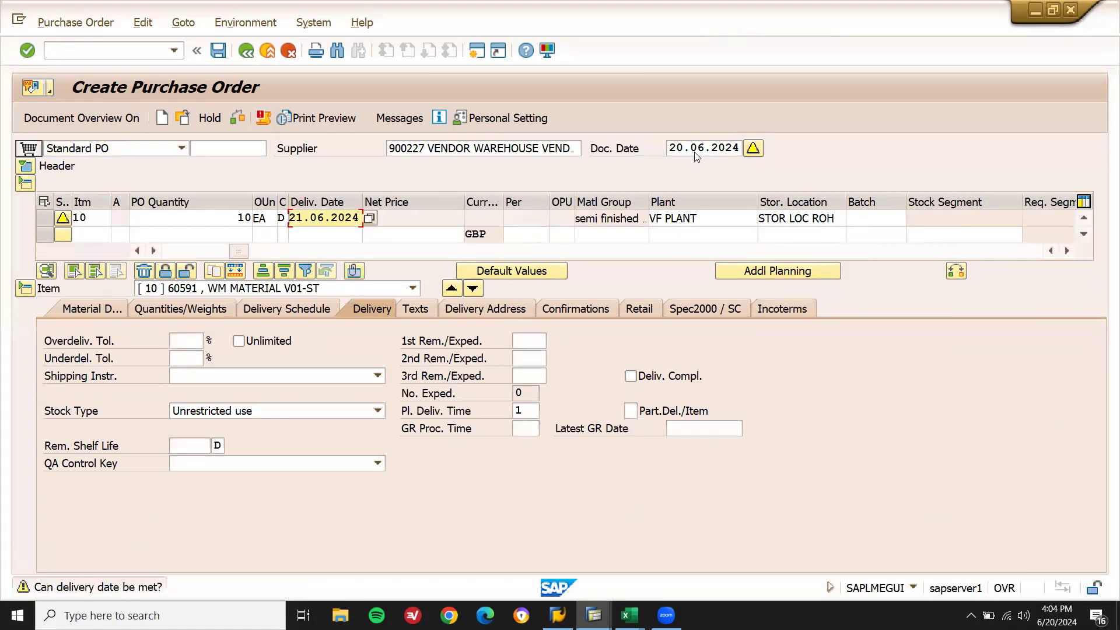
pyautogui.click(218, 51)
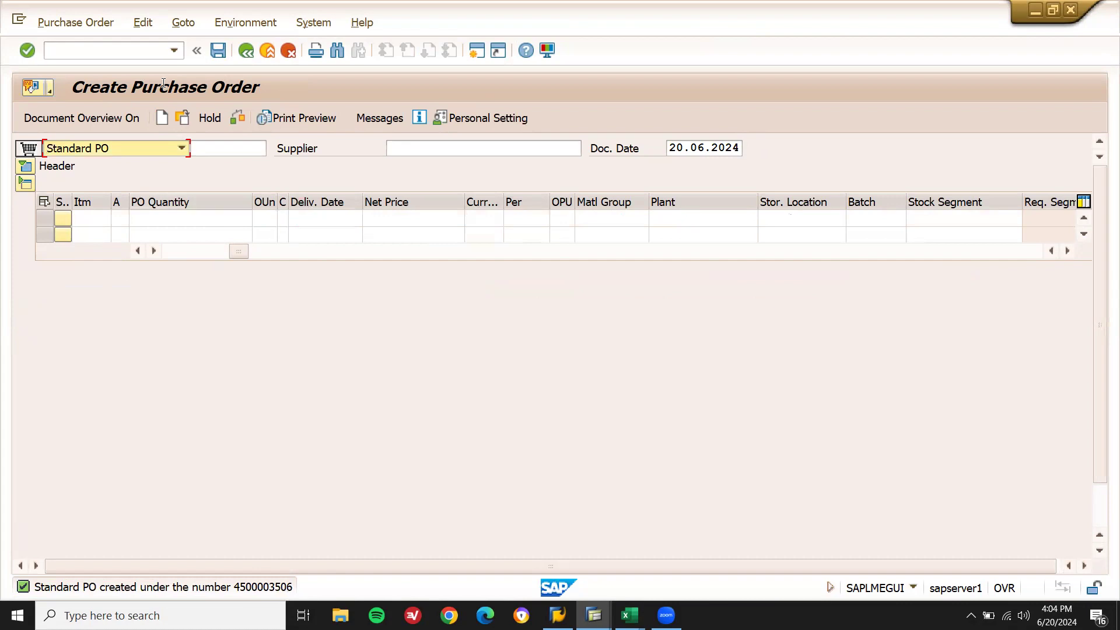
# Step: Open the MIGO goods movement transaction and switch it to a goods receipt for a purchase order
pyautogui.click(159, 52)
pyautogui.write('/nme23n')
pyautogui.press('Return')
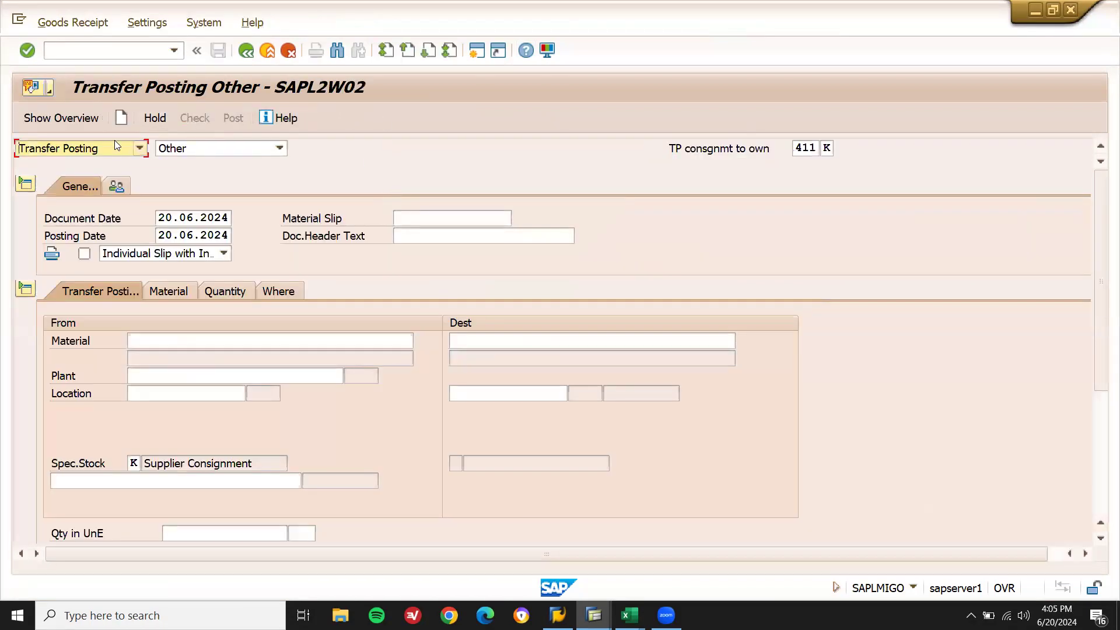
pyautogui.click(104, 146)
pyautogui.click(89, 182)
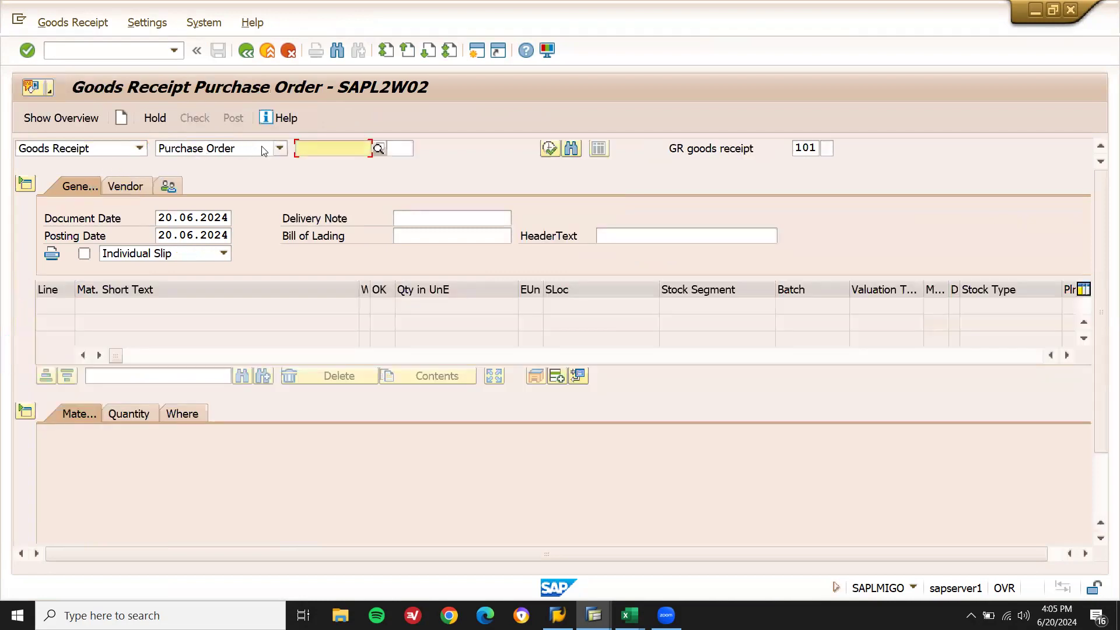
# Step: Load the newly created consignment purchase order by its number and post its goods receipt
pyautogui.write('450000350')
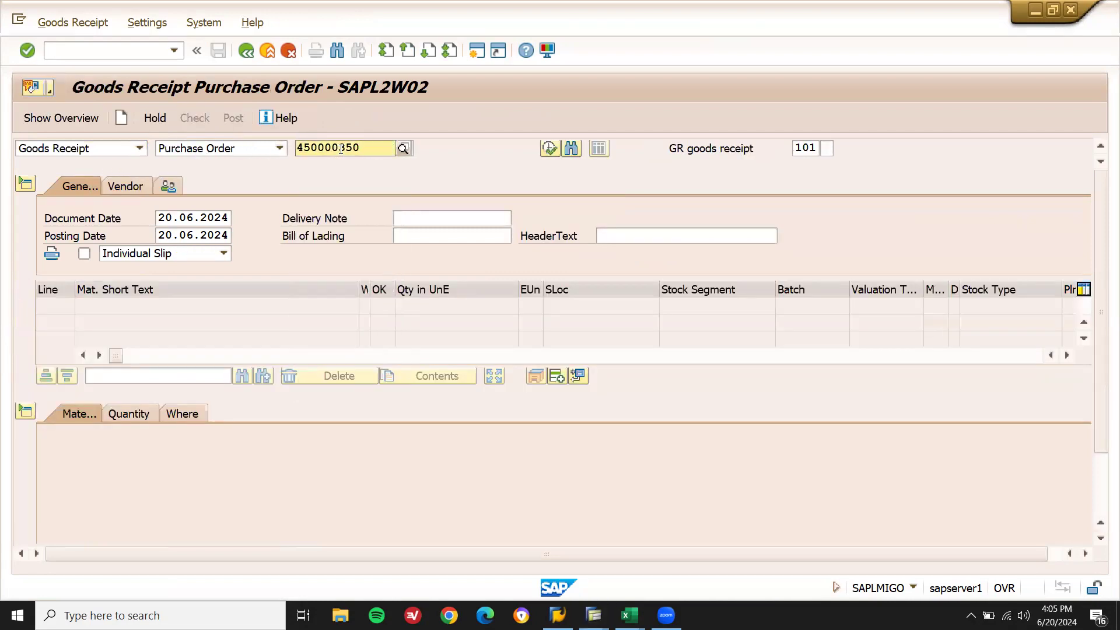
pyautogui.write('6')
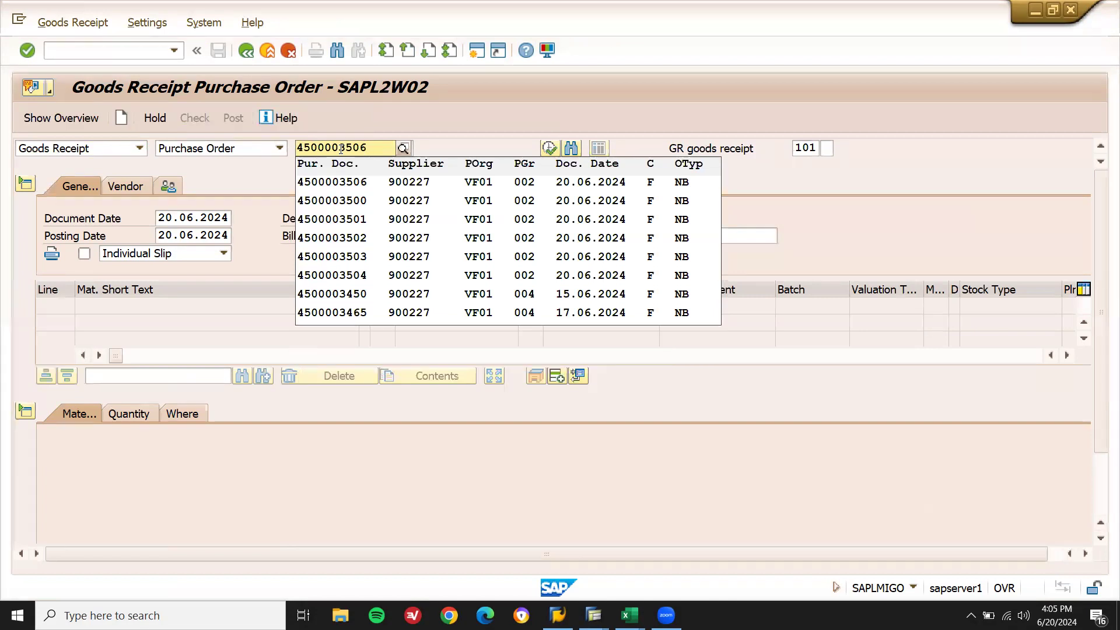
pyautogui.press('Return')
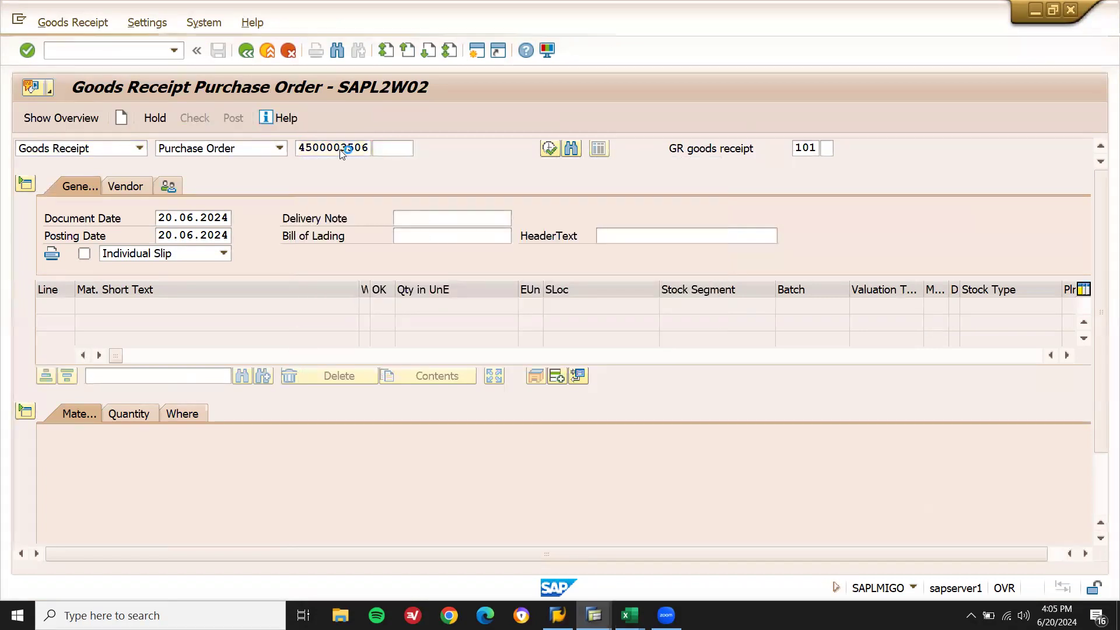
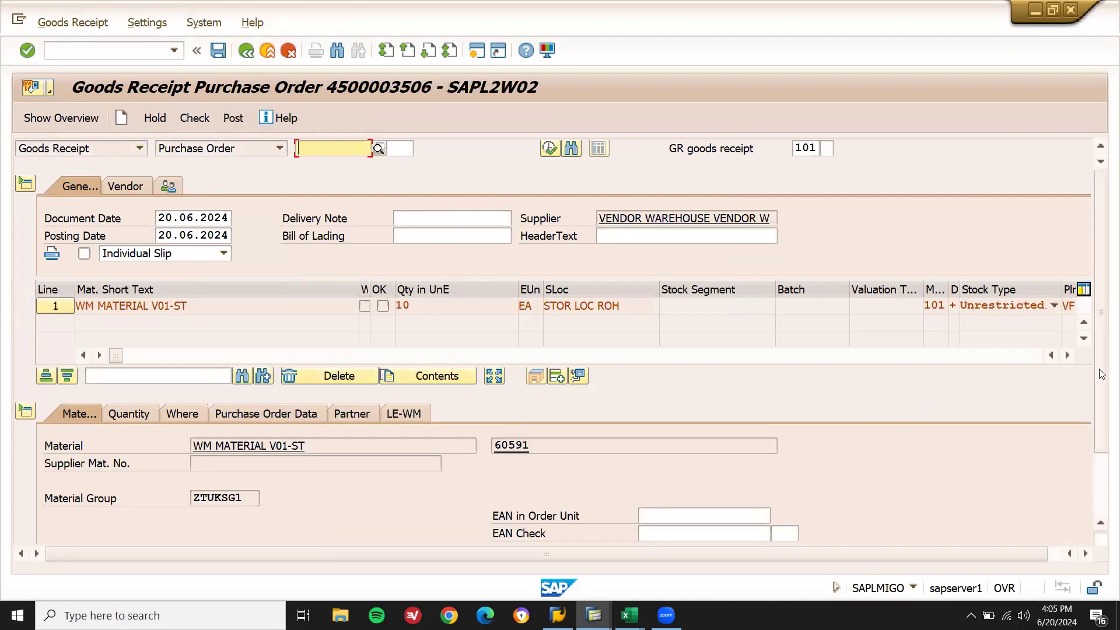
pyautogui.scroll(-3, 902, 404)
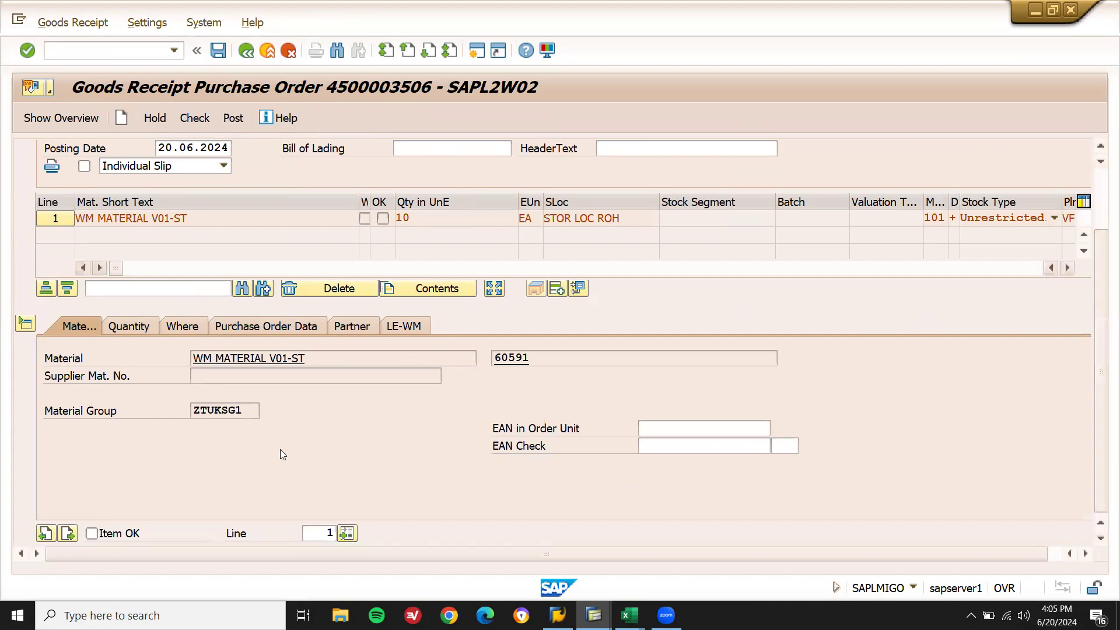
pyautogui.click(236, 122)
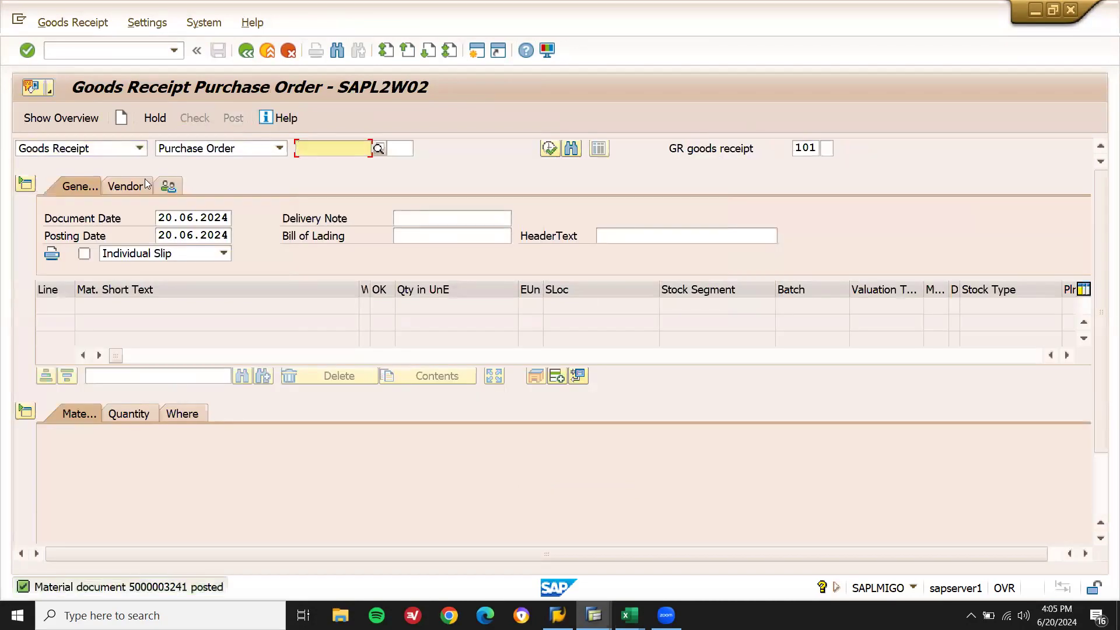
# Step: Start a transfer posting and enter material 60591 and plant VF01 as its source
pyautogui.click(123, 151)
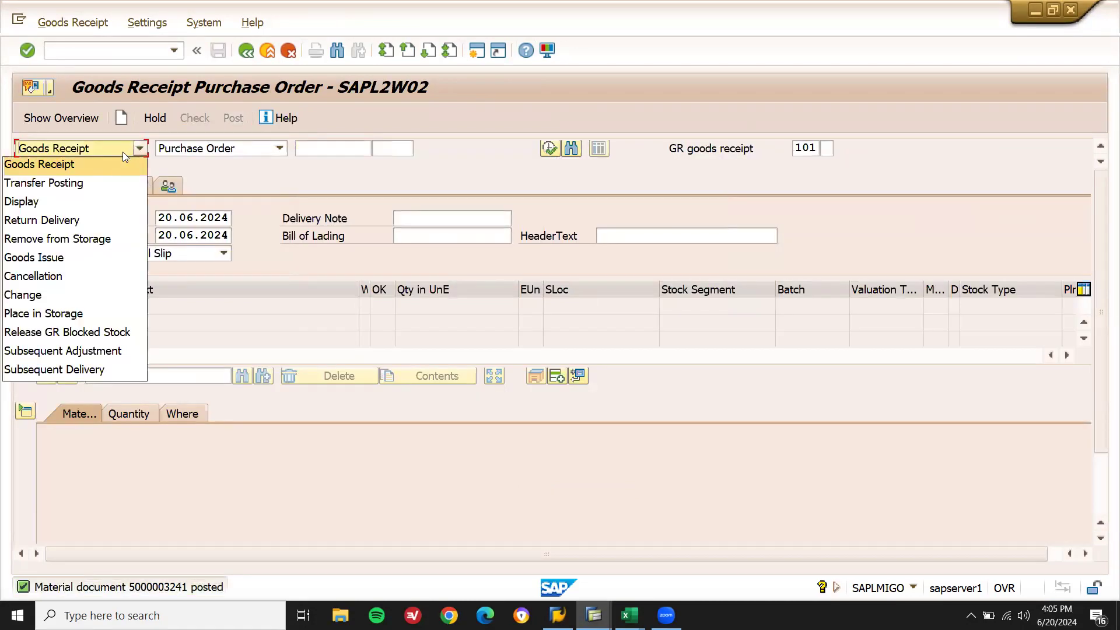
pyautogui.click(110, 180)
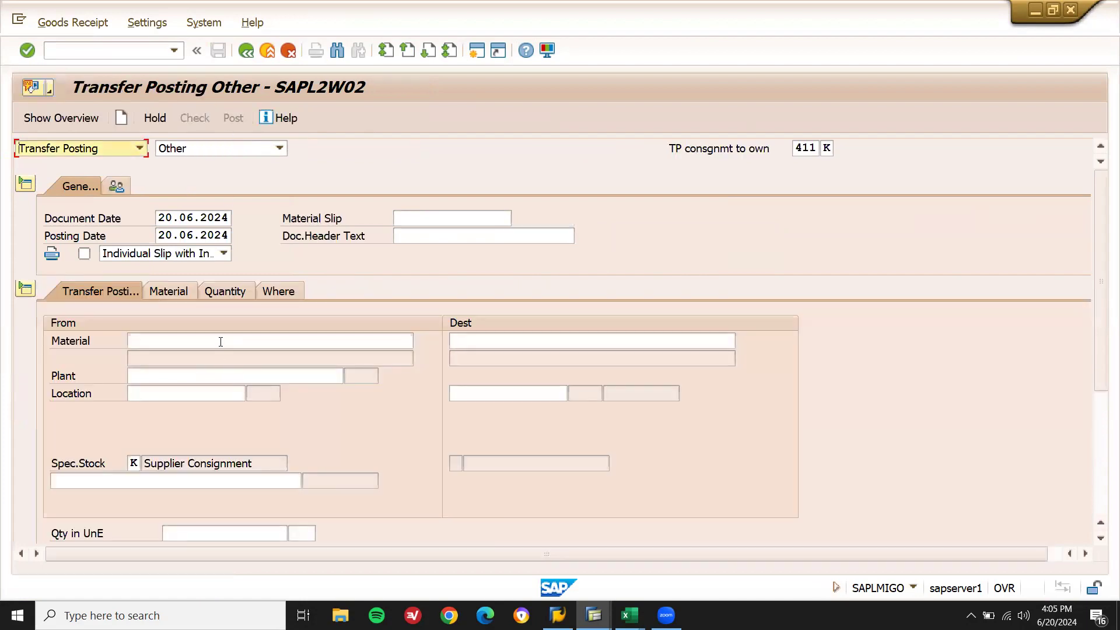
pyautogui.click(220, 342)
pyautogui.write('60591')
pyautogui.press('Return')
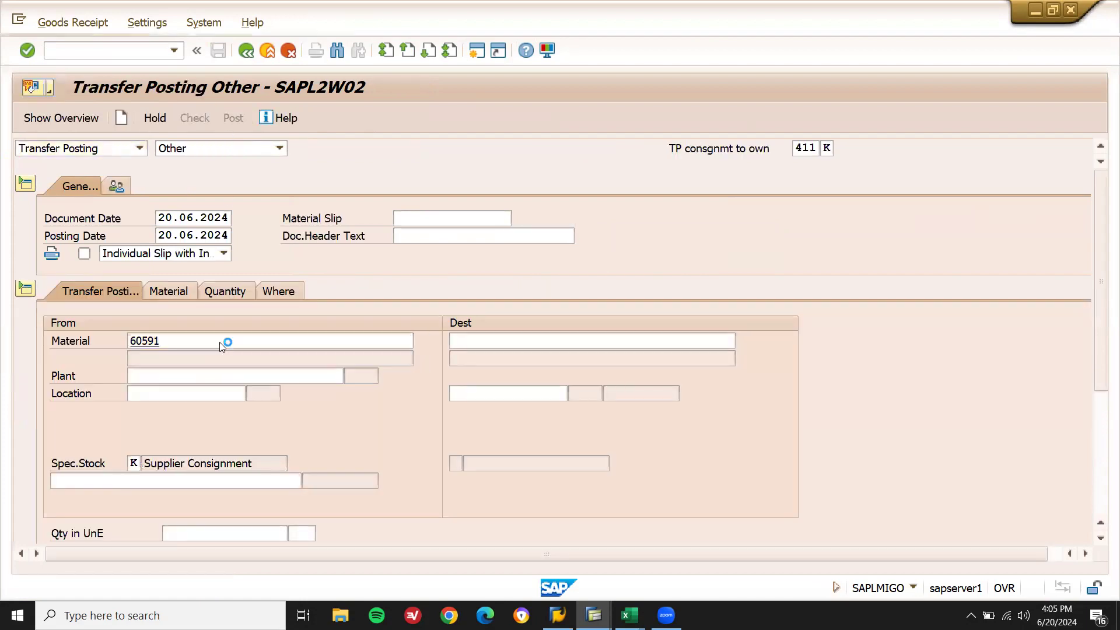
pyautogui.press('Tab')
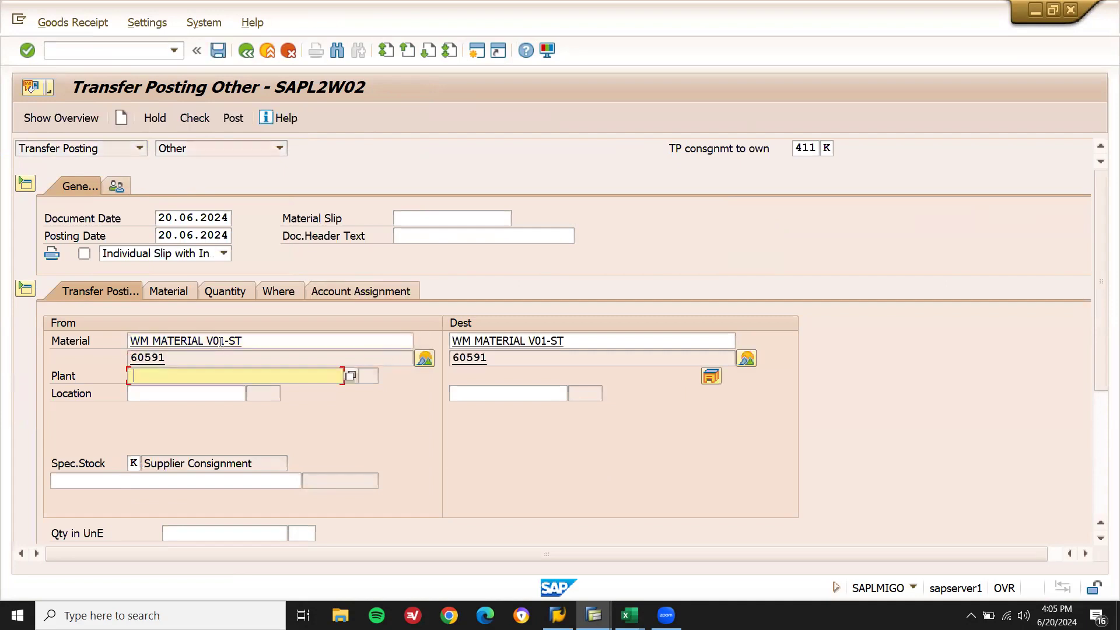
pyautogui.press('Down')
pyautogui.press('Return')
pyautogui.press('Return')
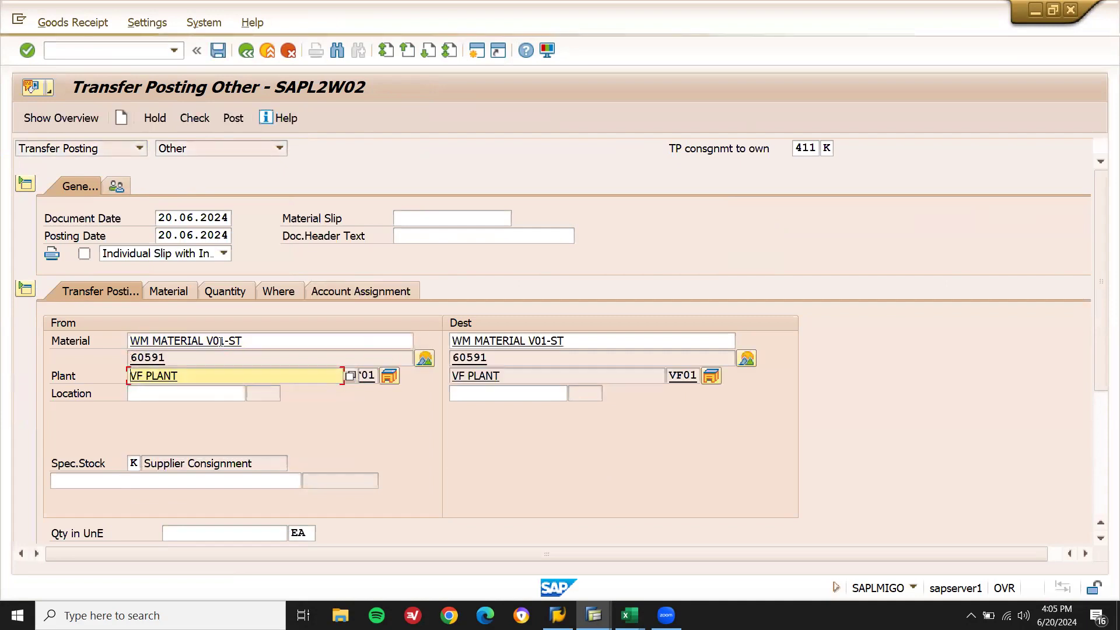
# Step: Set both the source and destination storage locations of the transfer posting to VF01
pyautogui.press('Tab')
pyautogui.press('Down')
pyautogui.press('Return')
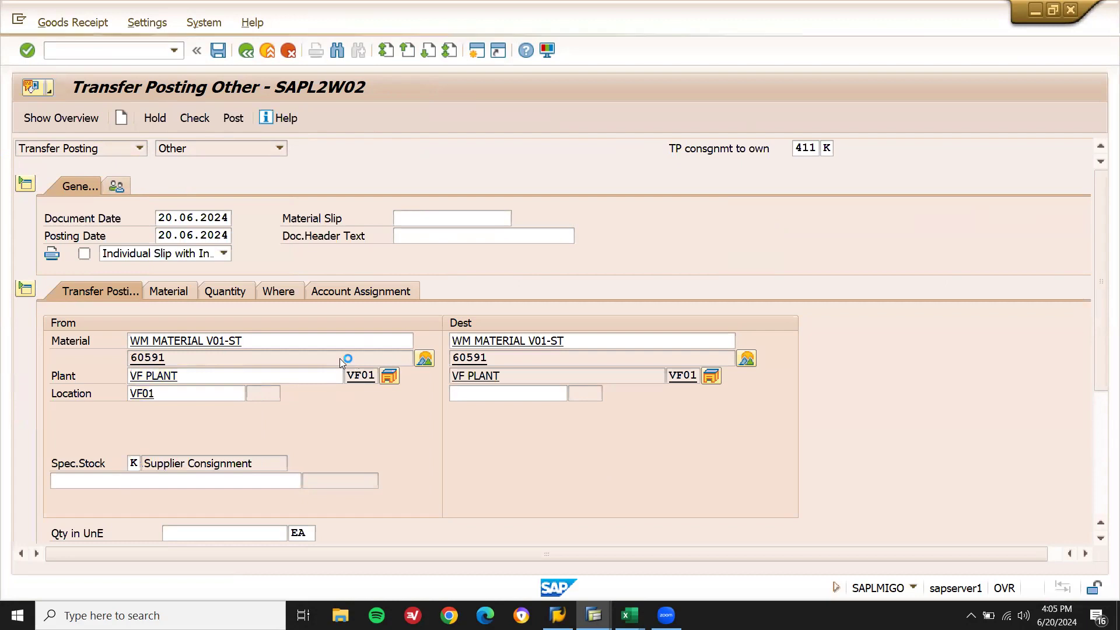
pyautogui.press('Return')
pyautogui.click(536, 395)
pyautogui.press('Down')
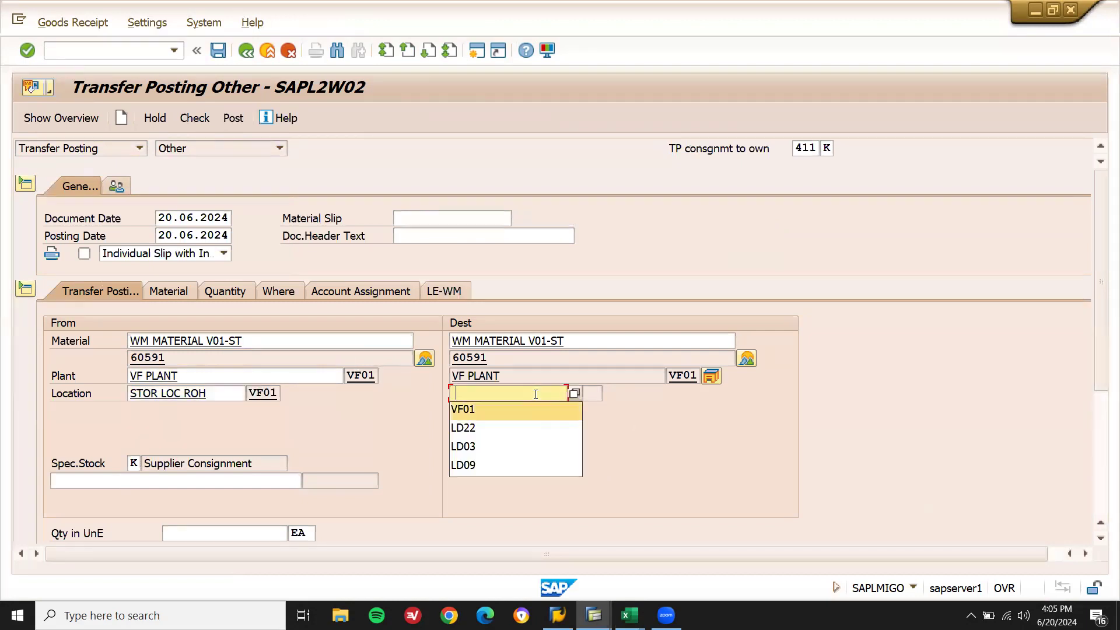
pyautogui.press('Return')
pyautogui.press('Return')
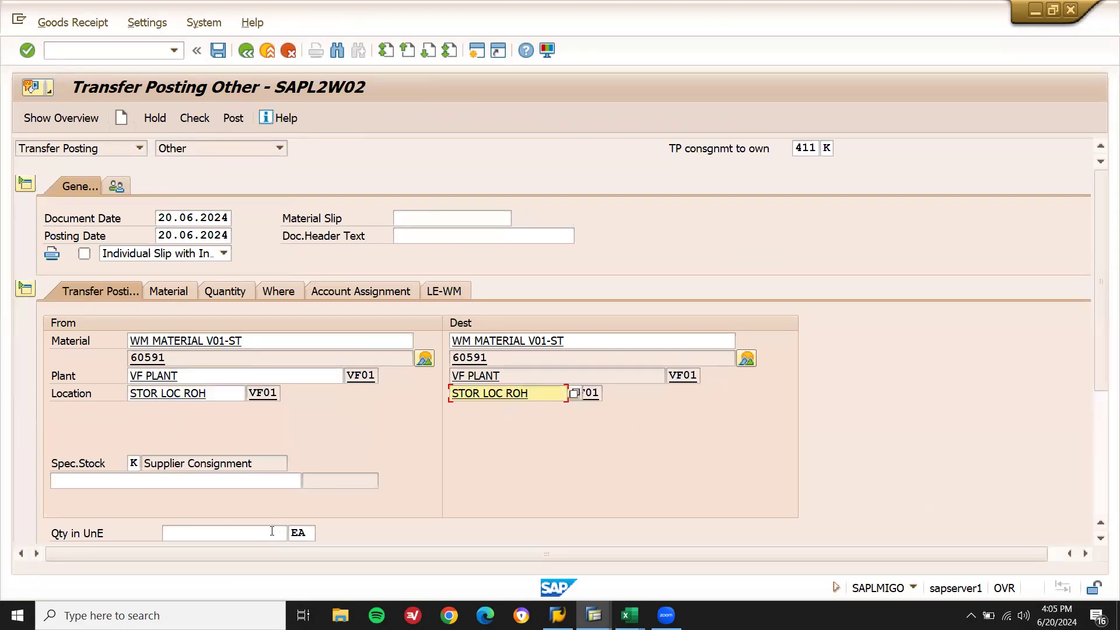
# Step: Set the transfer posting quantity to 10 EA
pyautogui.click(272, 531)
pyautogui.write('10')
pyautogui.press('Return')
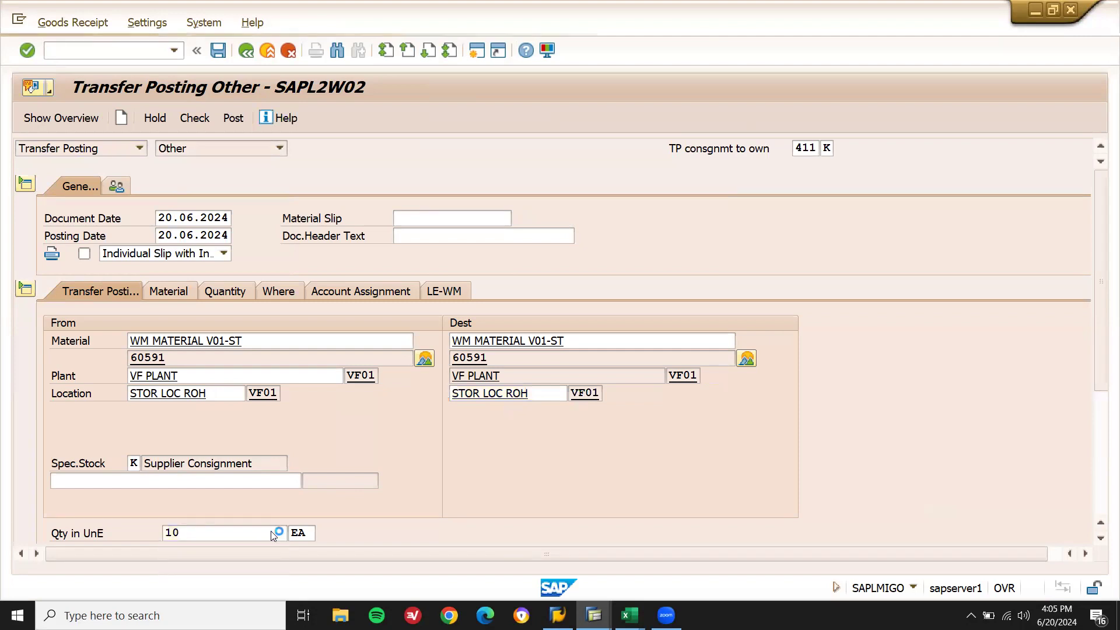
# Step: Assign VENDOR WAREHOUSE as the item's consignment vendor, try to post the transfer, and dismiss the message log
pyautogui.click(173, 293)
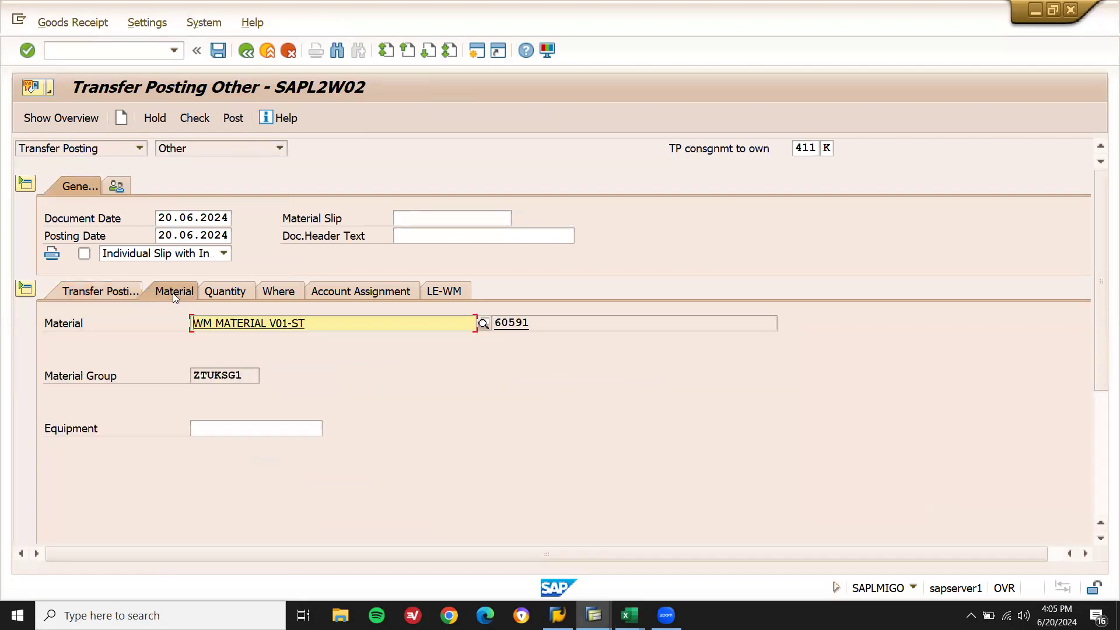
pyautogui.click(277, 295)
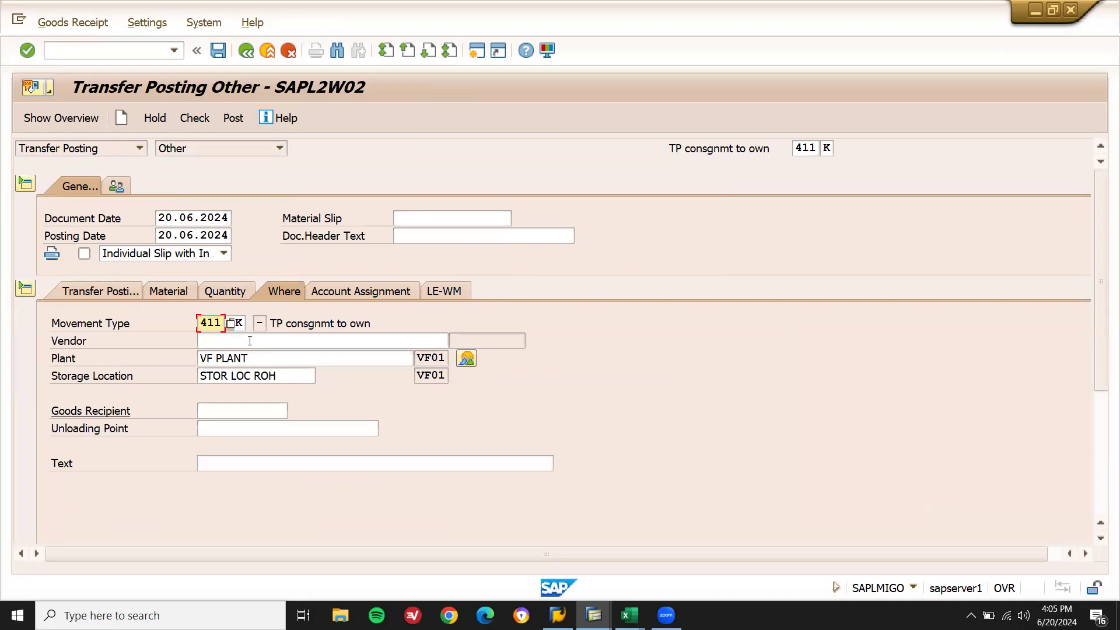
pyautogui.click(250, 341)
pyautogui.press('Down')
pyautogui.press('Return')
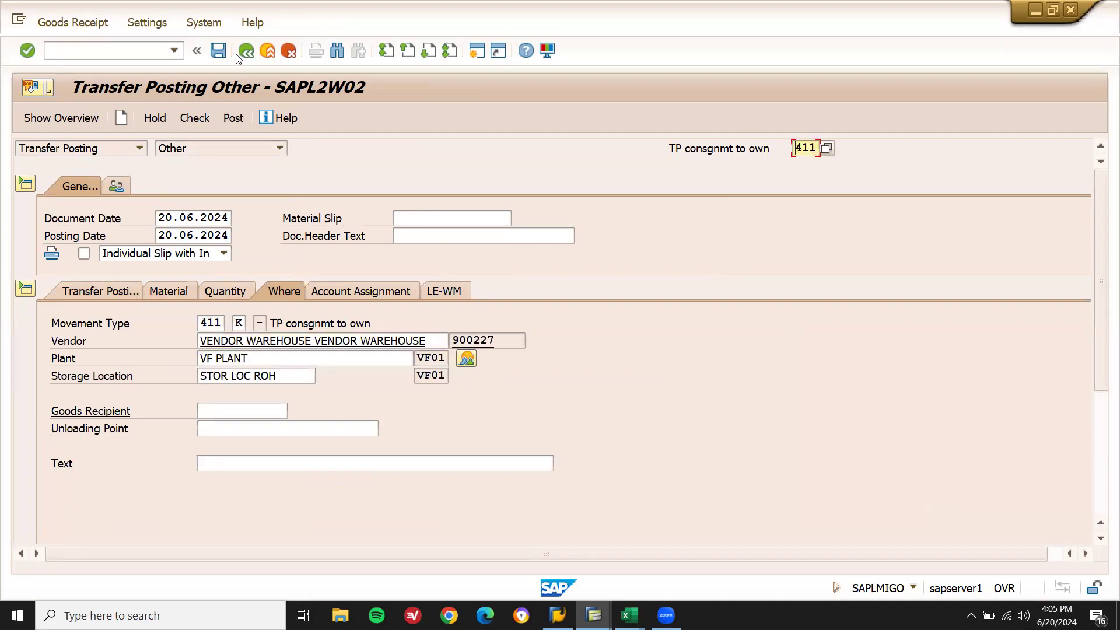
pyautogui.click(218, 51)
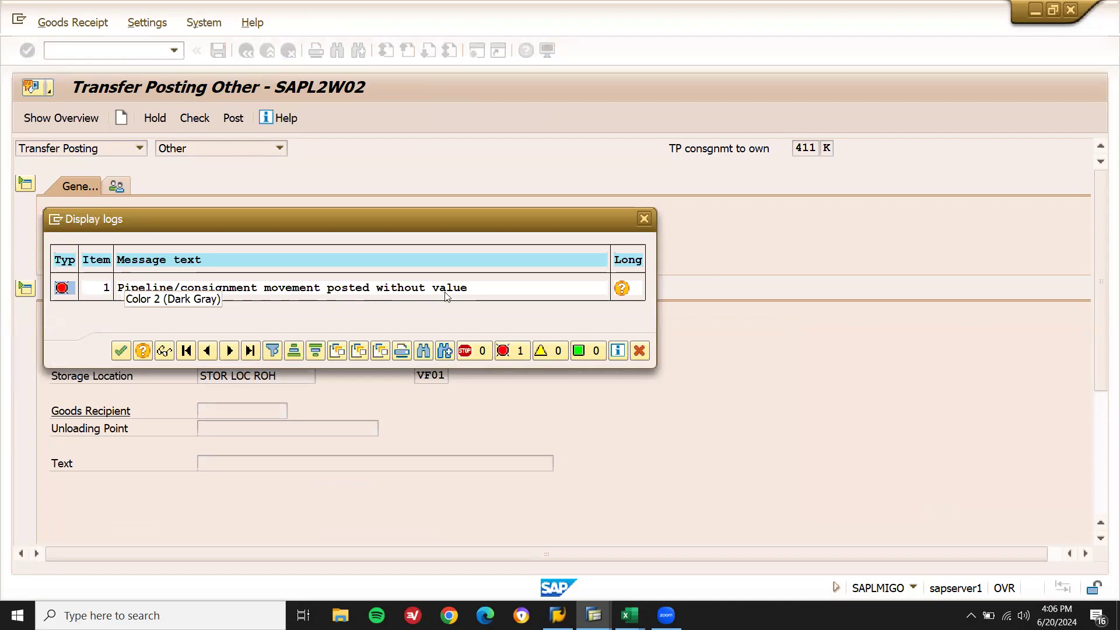
pyautogui.click(640, 351)
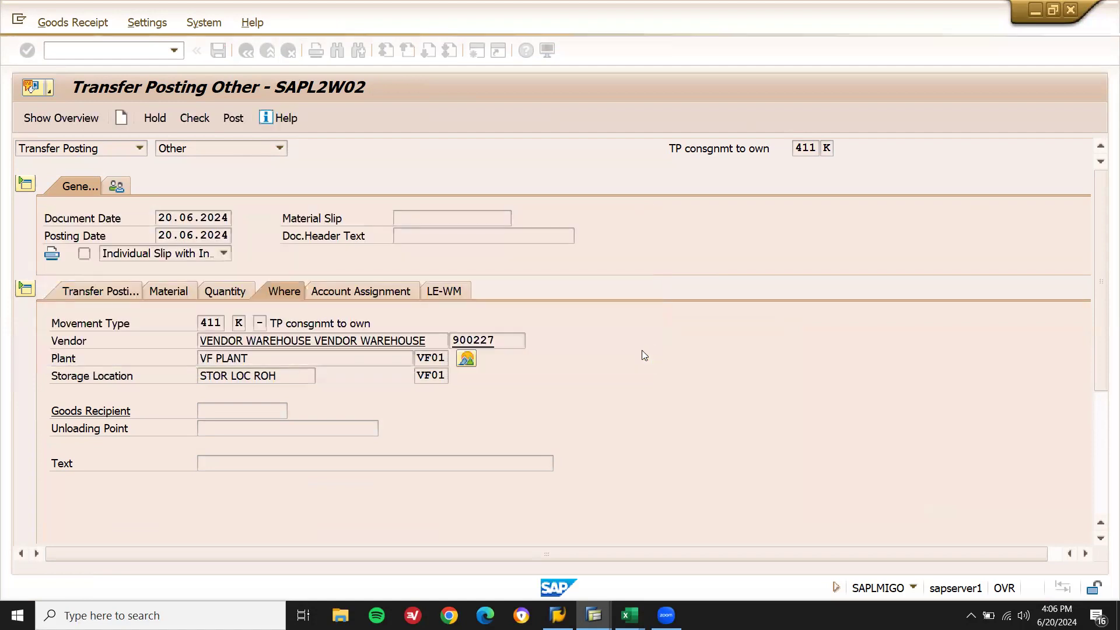
# Step: Try to create a consignment info record in ME11 for VENDOR WAREHOUSE, material 60591, purchasing organization VF01 and plant VF01
pyautogui.click(150, 52)
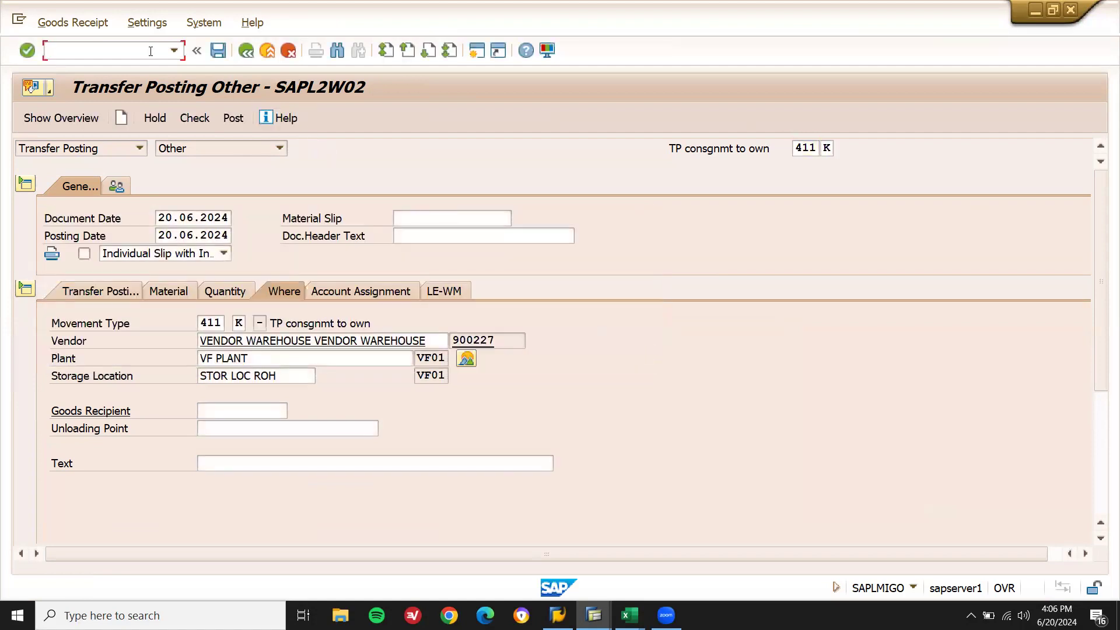
pyautogui.write('/NME11')
pyautogui.press('Return')
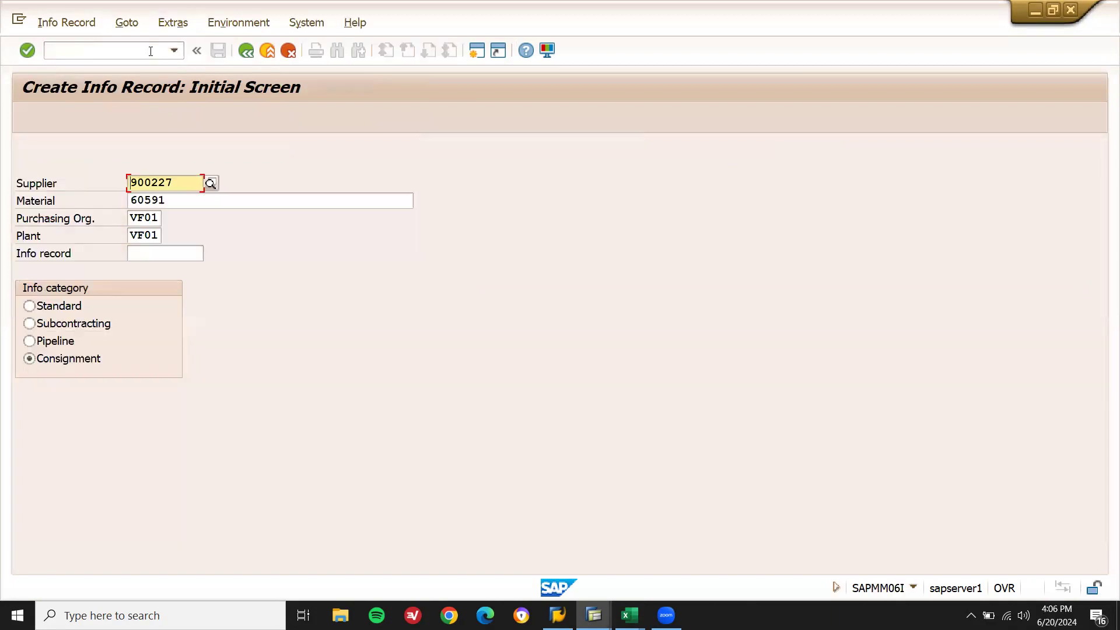
pyautogui.hotkey('shift', 'Right')
pyautogui.hotkey('shift', 'Right')
pyautogui.hotkey('shift', 'Right')
pyautogui.hotkey('shift', 'Right')
pyautogui.hotkey('shift', 'Right')
pyautogui.hotkey('shift', 'Right')
pyautogui.press('Tab')
pyautogui.hotkey('shift', 'Left')
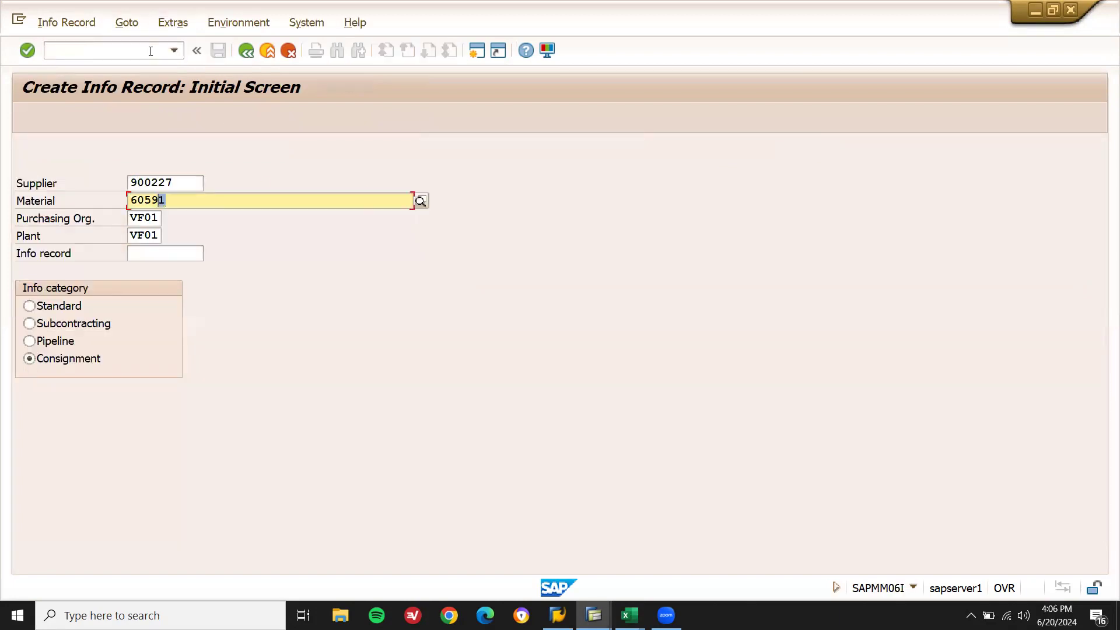
pyautogui.hotkey('shift', 'Left')
pyautogui.hotkey('shift', 'Left')
pyautogui.hotkey('shift', 'Left')
pyautogui.hotkey('shift', 'Left')
pyautogui.press('Return')
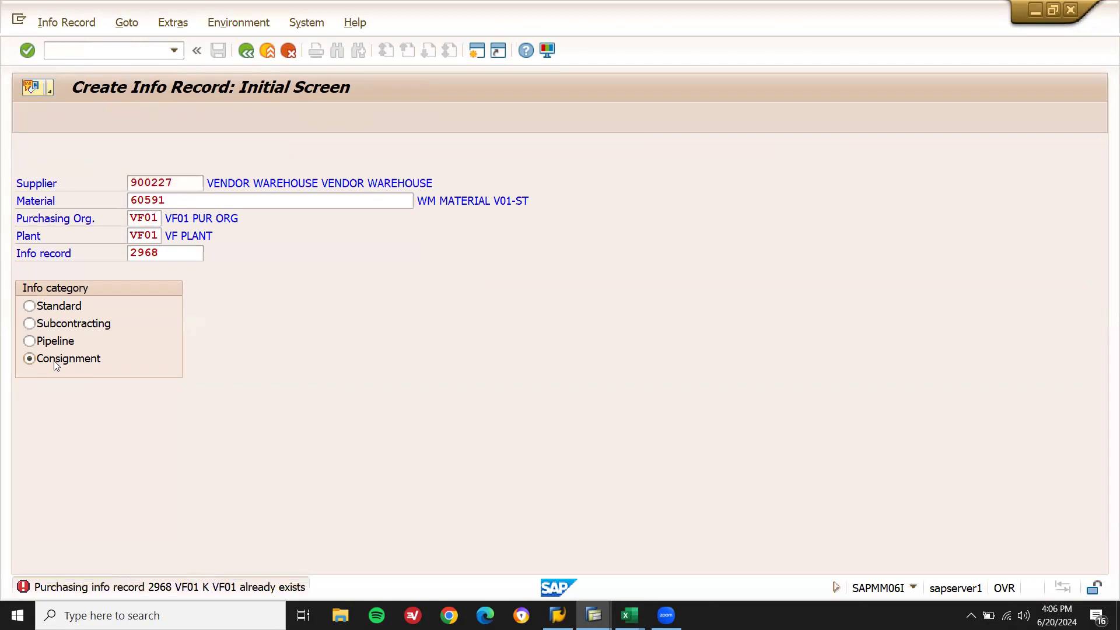
pyautogui.press('F3')
# Step: Open the consignment info record for material 60591 in change transaction ME12 and go to its purchasing organization data
pyautogui.write('ME12')
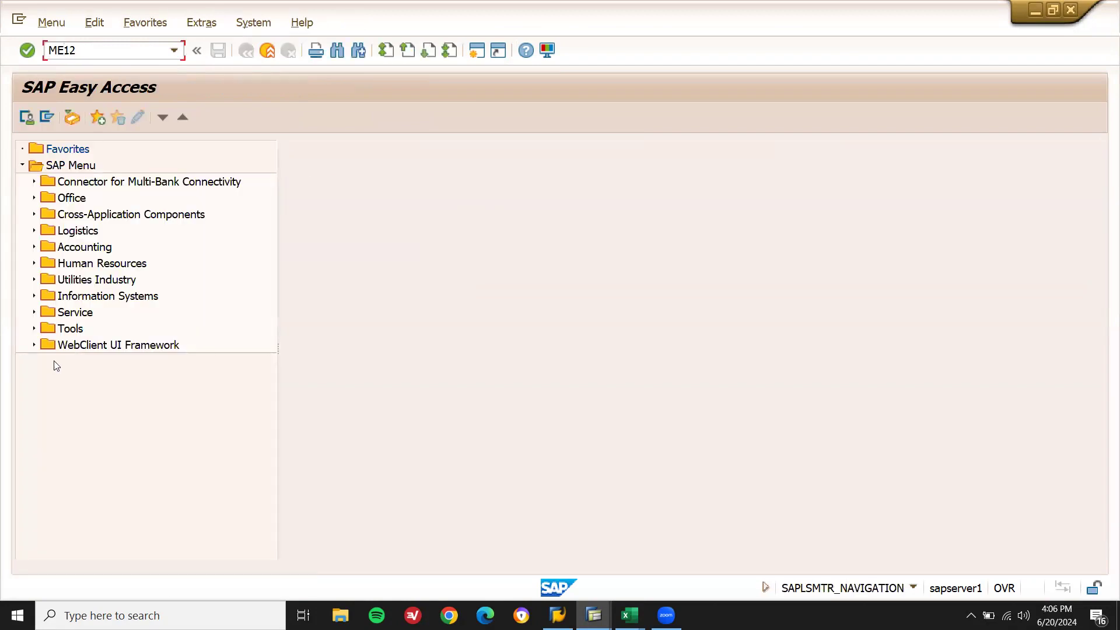
pyautogui.press('Return')
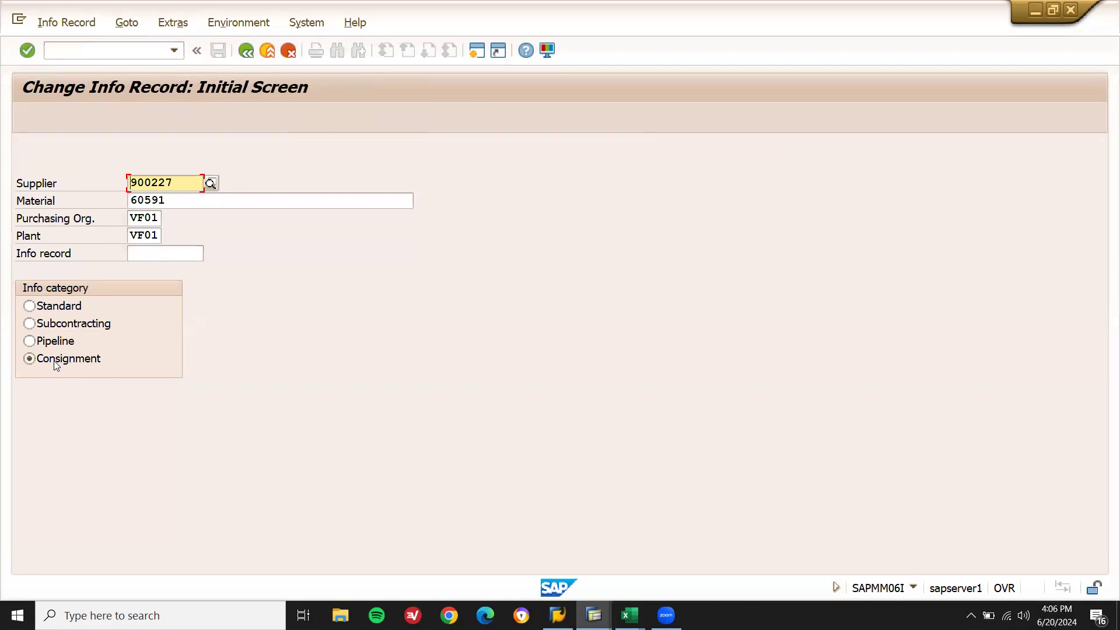
pyautogui.press('Return')
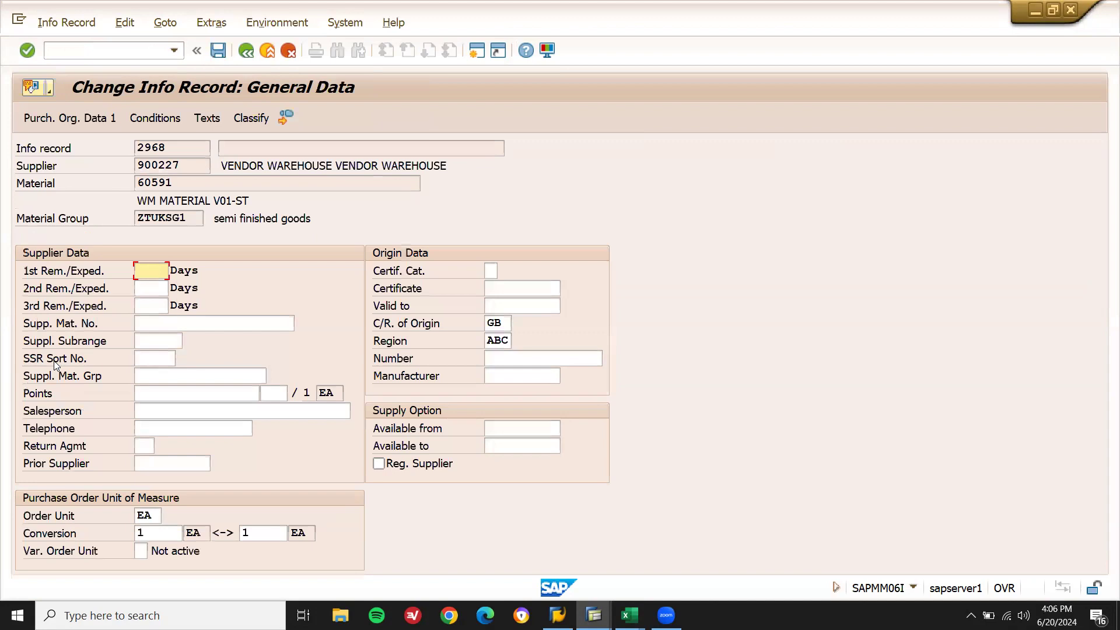
pyautogui.press('Return')
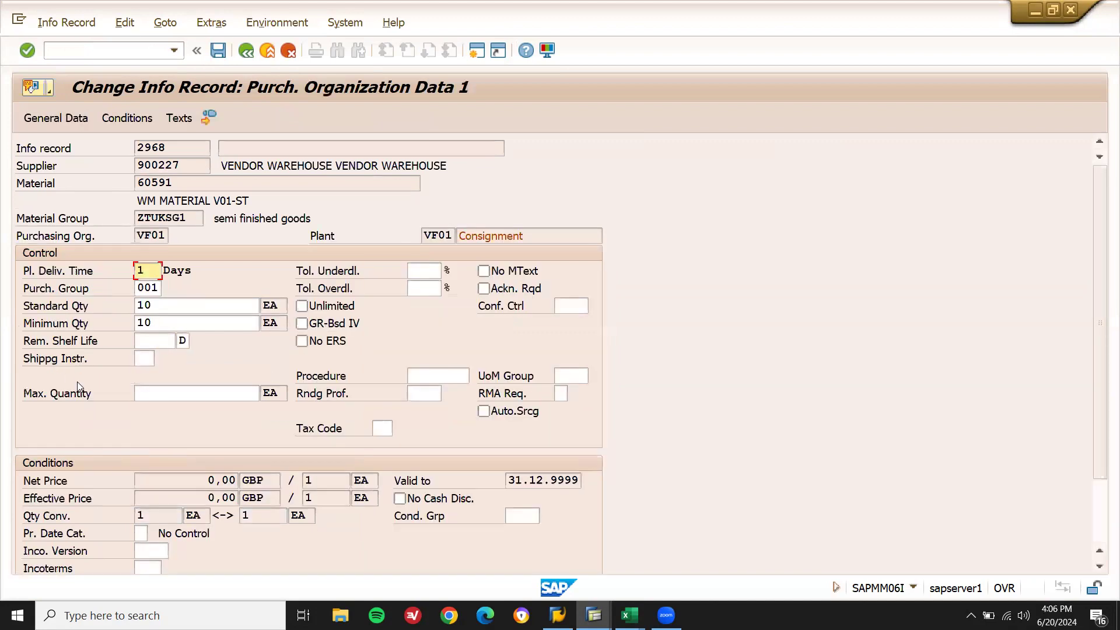
# Step: Open the PB00 gross price condition of the consignment info record for editing
pyautogui.click(205, 480)
pyautogui.click(238, 497)
pyautogui.click(144, 119)
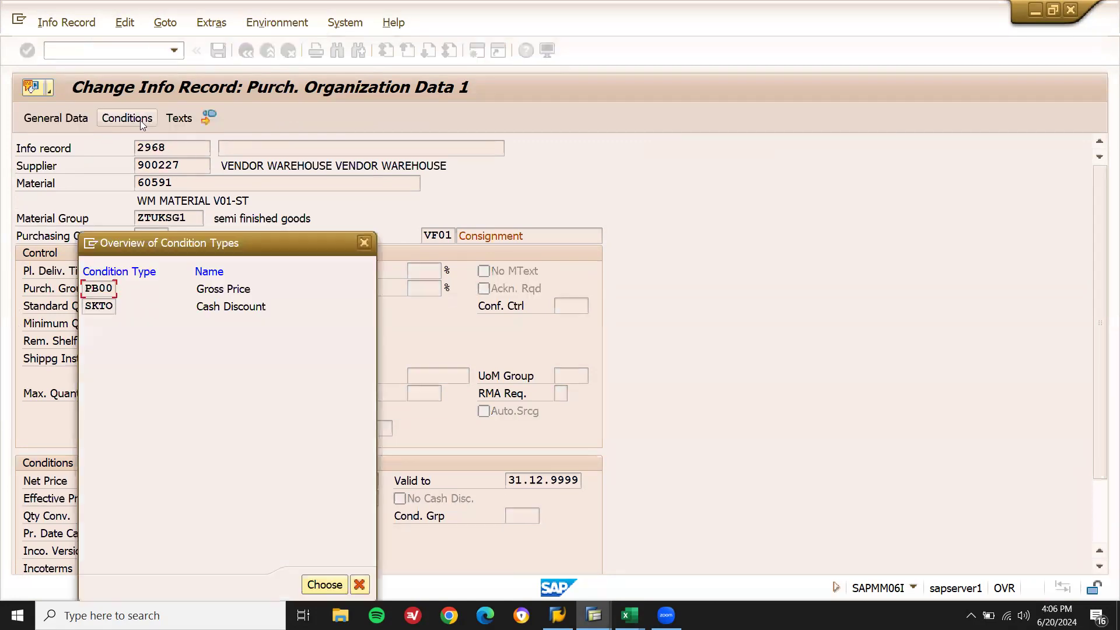
pyautogui.doubleClick(103, 288)
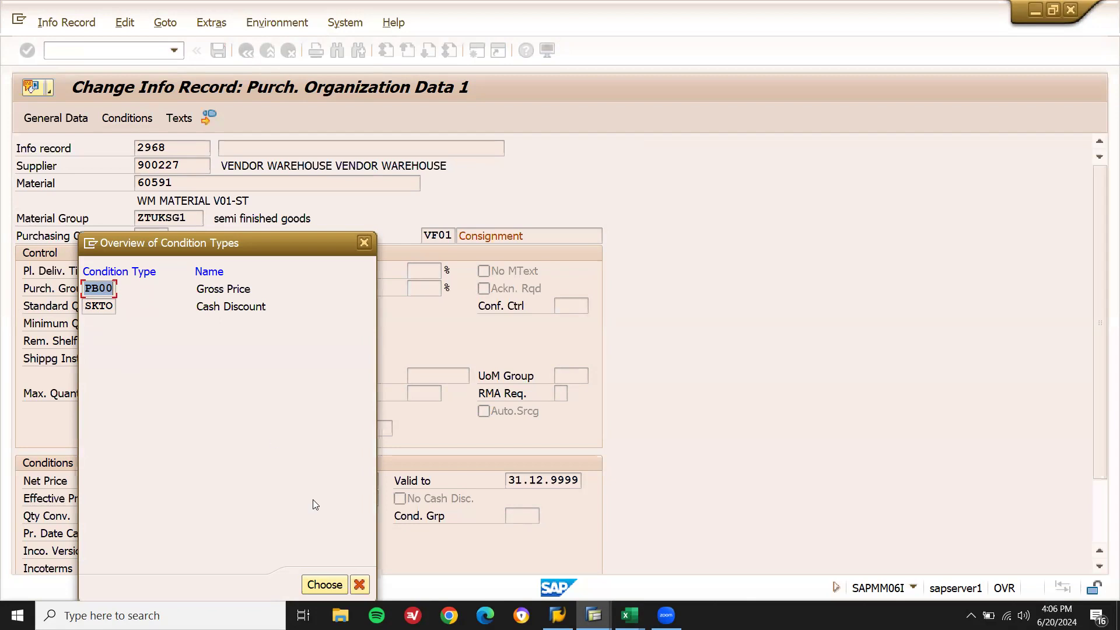
pyautogui.click(325, 585)
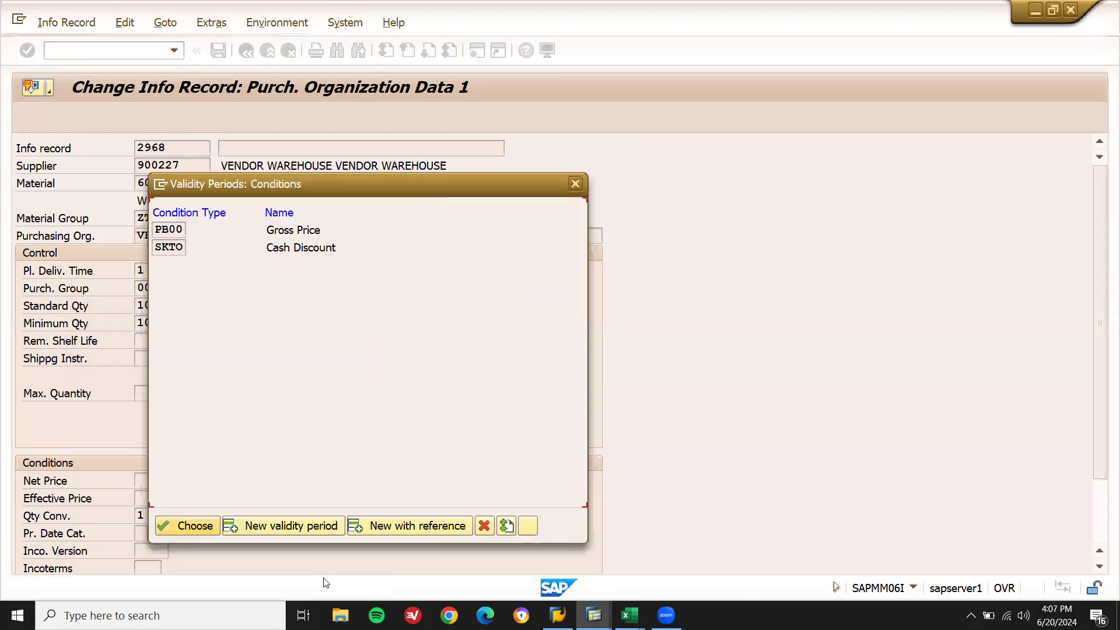
pyautogui.click(195, 526)
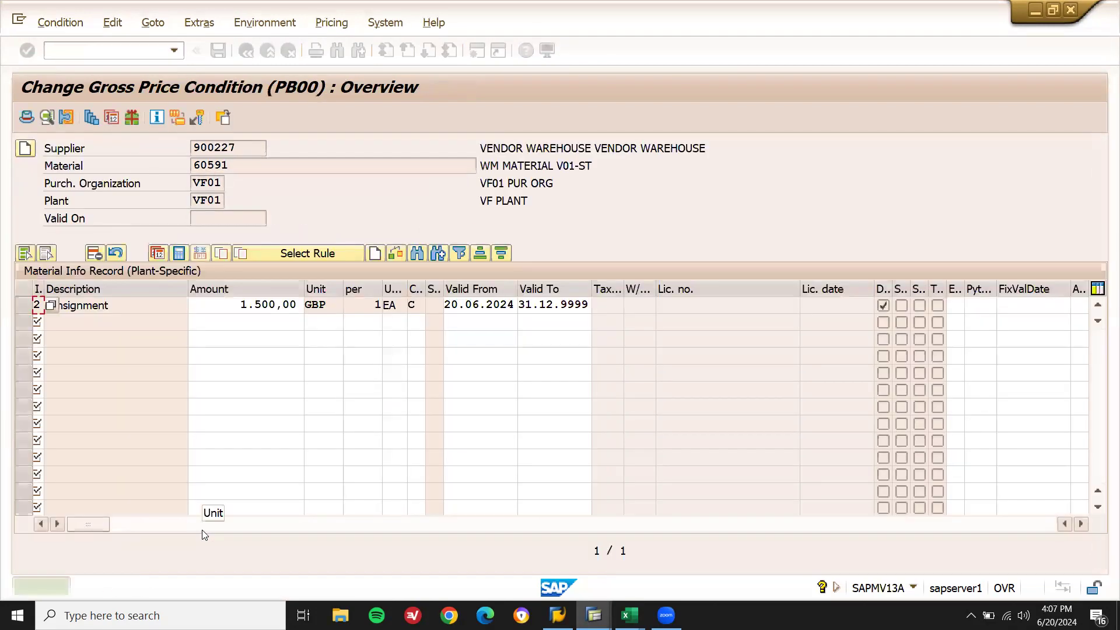
# Step: Set the consignment gross price to 2.500,00 GBP per EA
pyautogui.click(231, 298)
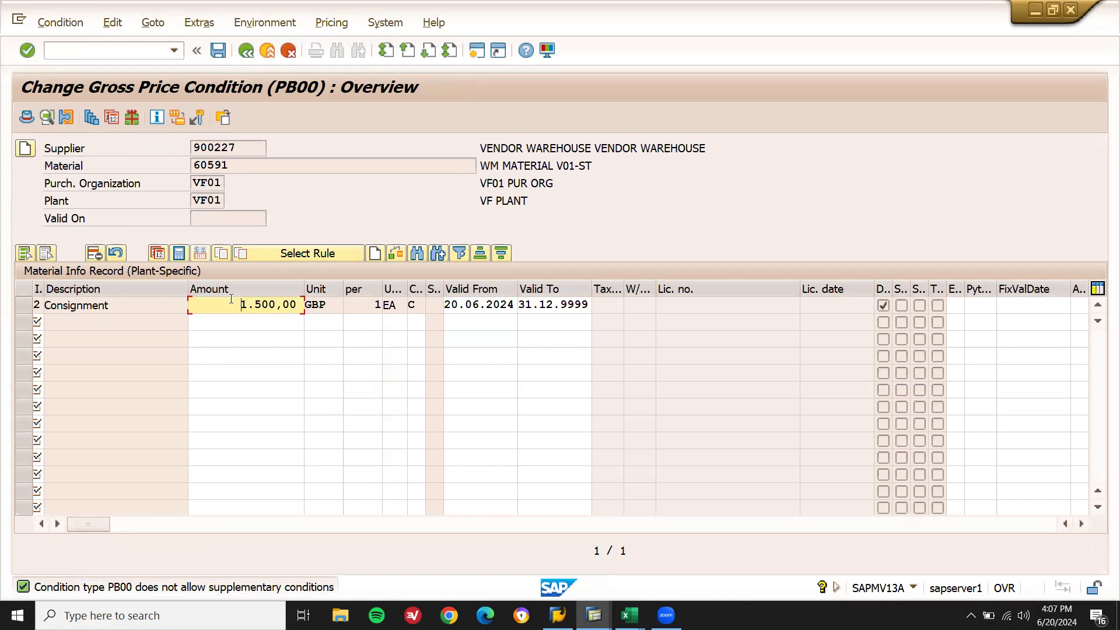
pyautogui.hotkey('shift', 'End')
pyautogui.press('Delete')
pyautogui.write('2.500')
pyautogui.press('Return')
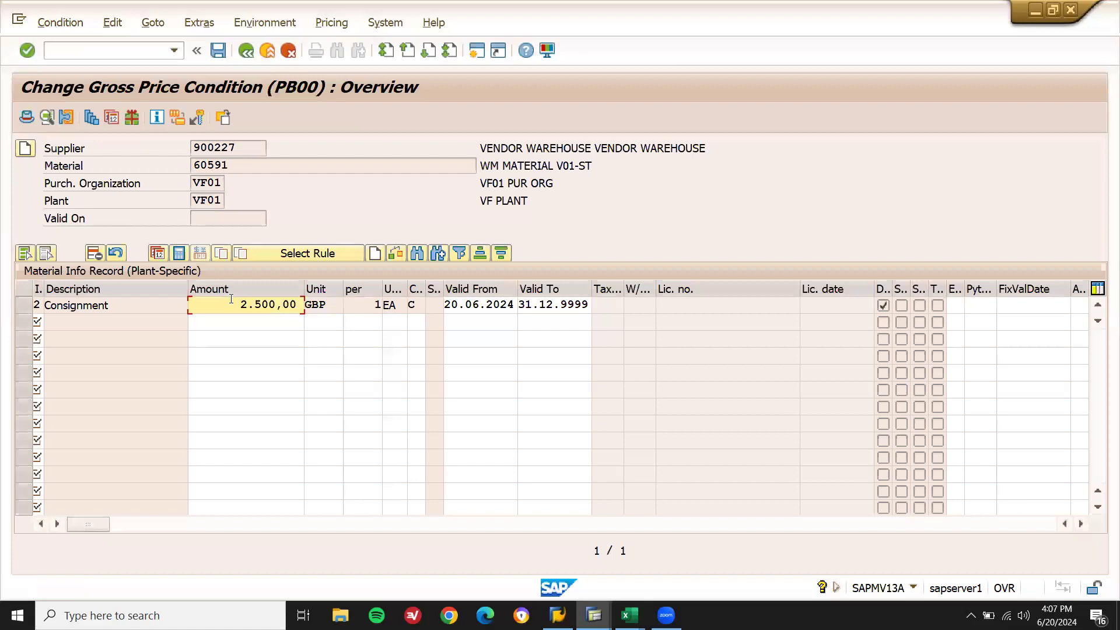
pyautogui.press('Return')
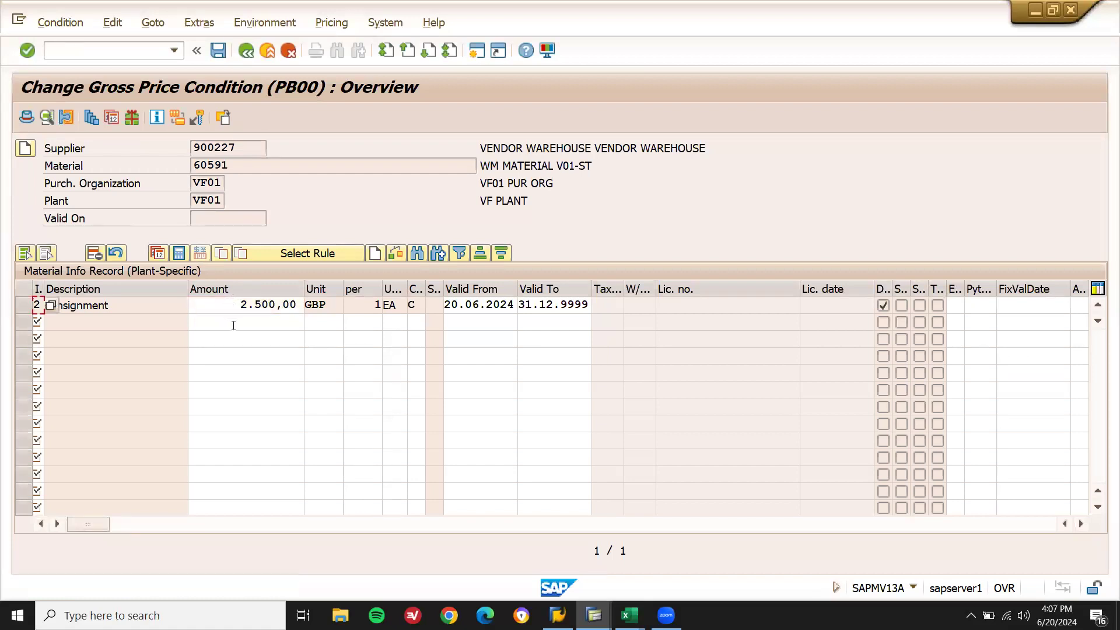
# Step: Try to add a second price line with amount 2500 and info record category Consignment
pyautogui.click(233, 324)
pyautogui.click(220, 335)
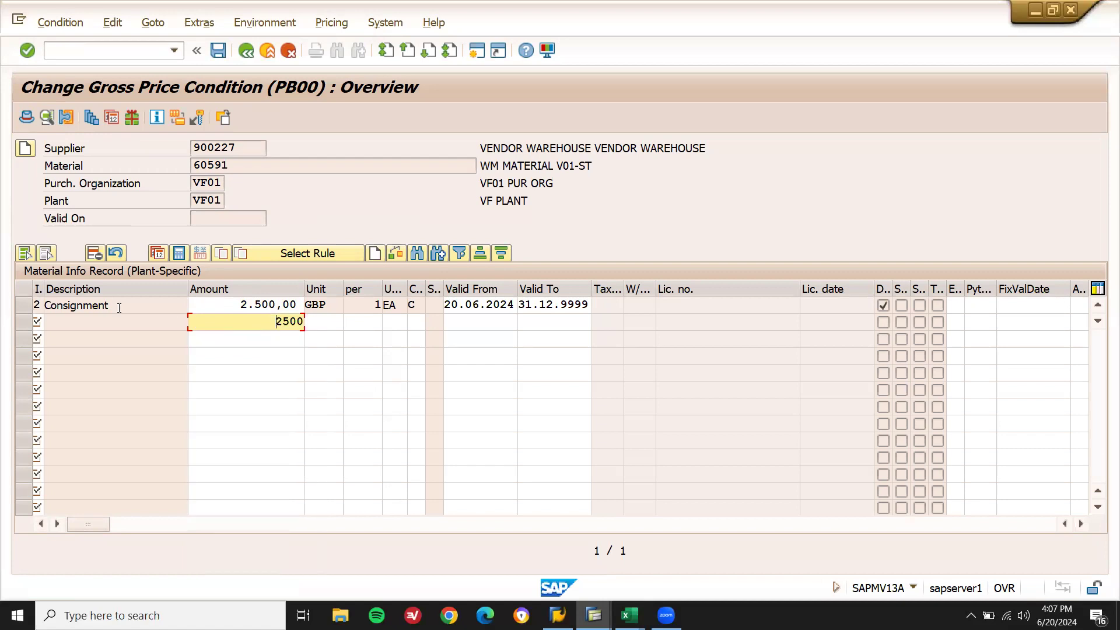
pyautogui.click(38, 321)
pyautogui.click(51, 322)
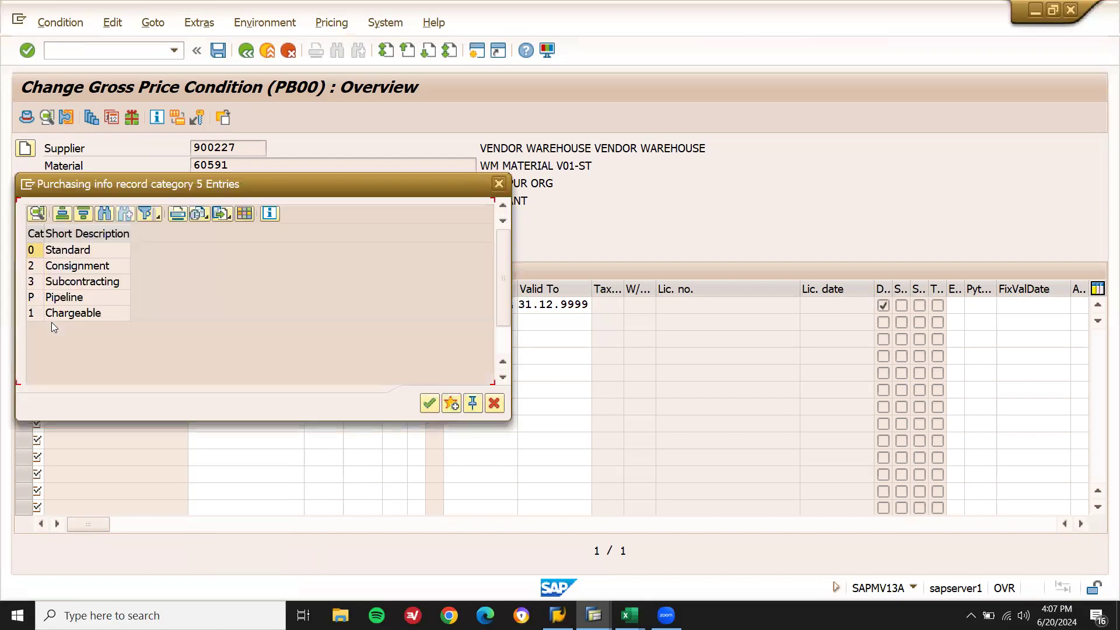
pyautogui.doubleClick(68, 267)
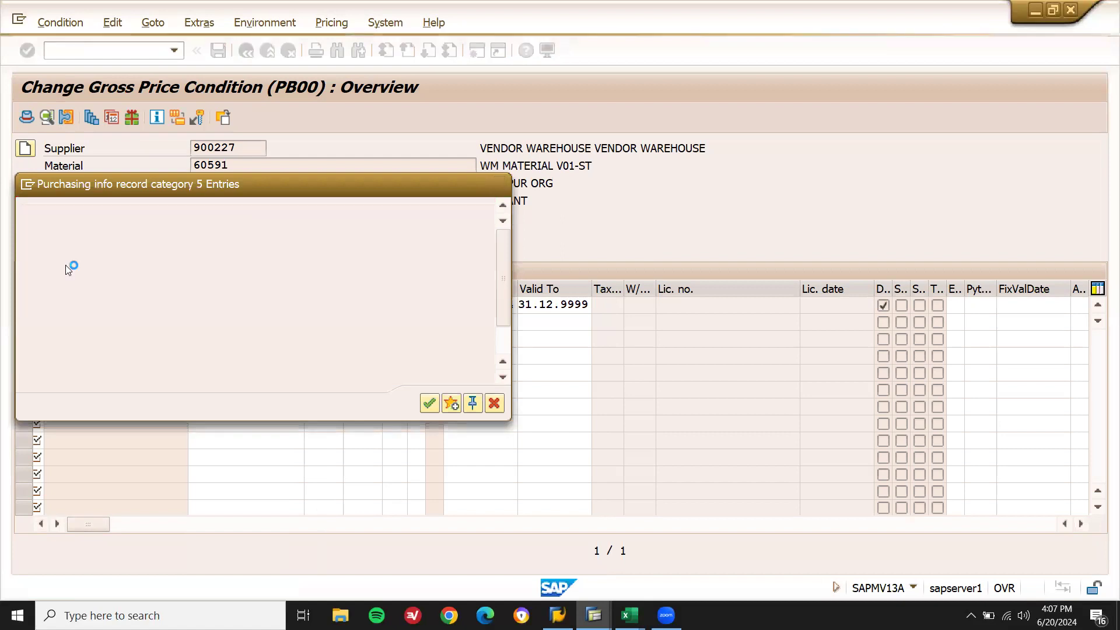
pyautogui.press('Return')
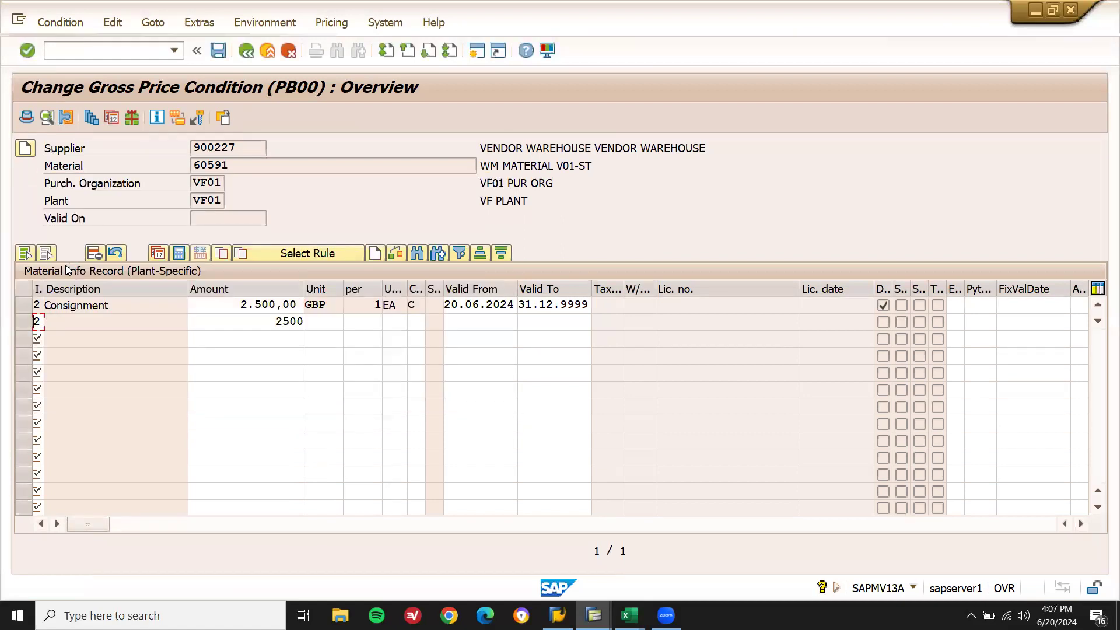
pyautogui.press('Return')
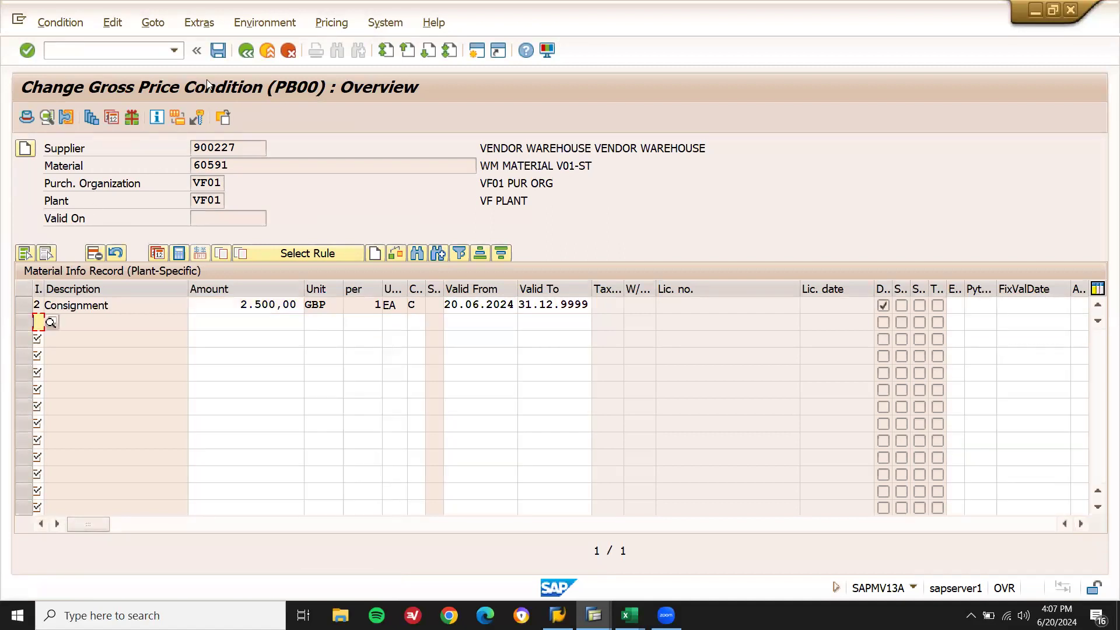
# Step: Save the changed purchasing info record and reopen the MIGO goods movement transaction
pyautogui.click(218, 50)
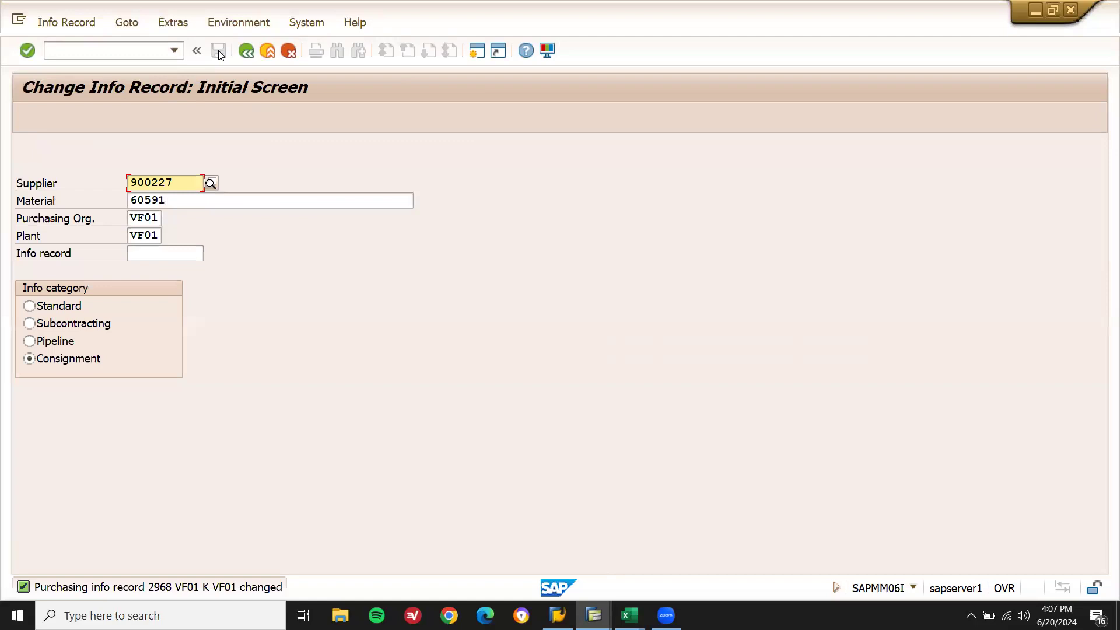
pyautogui.press('F3')
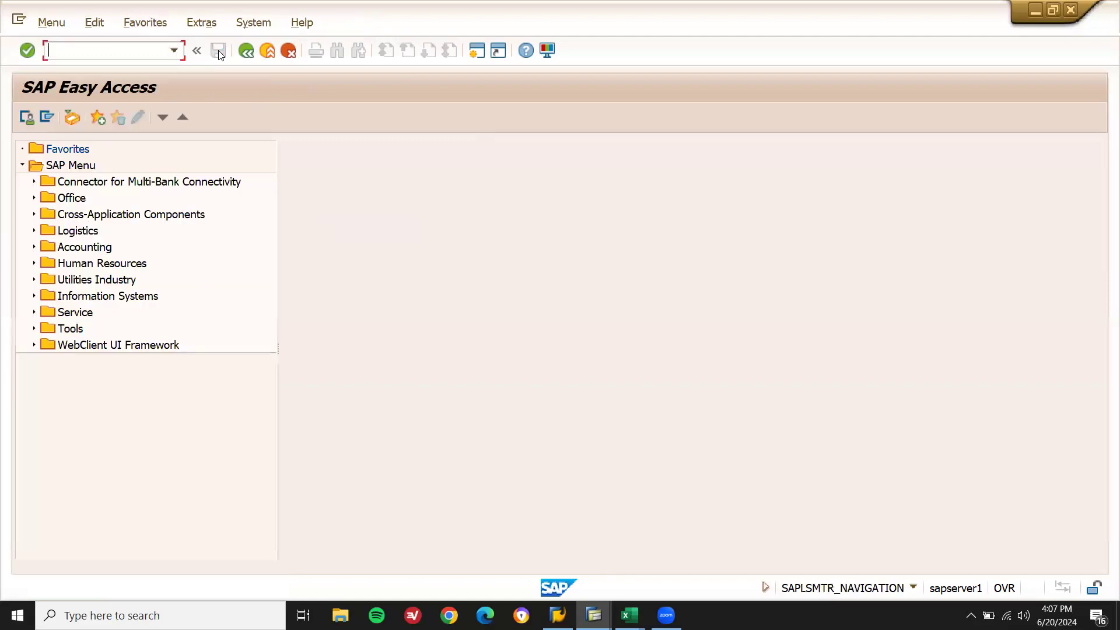
pyautogui.write('MIGO')
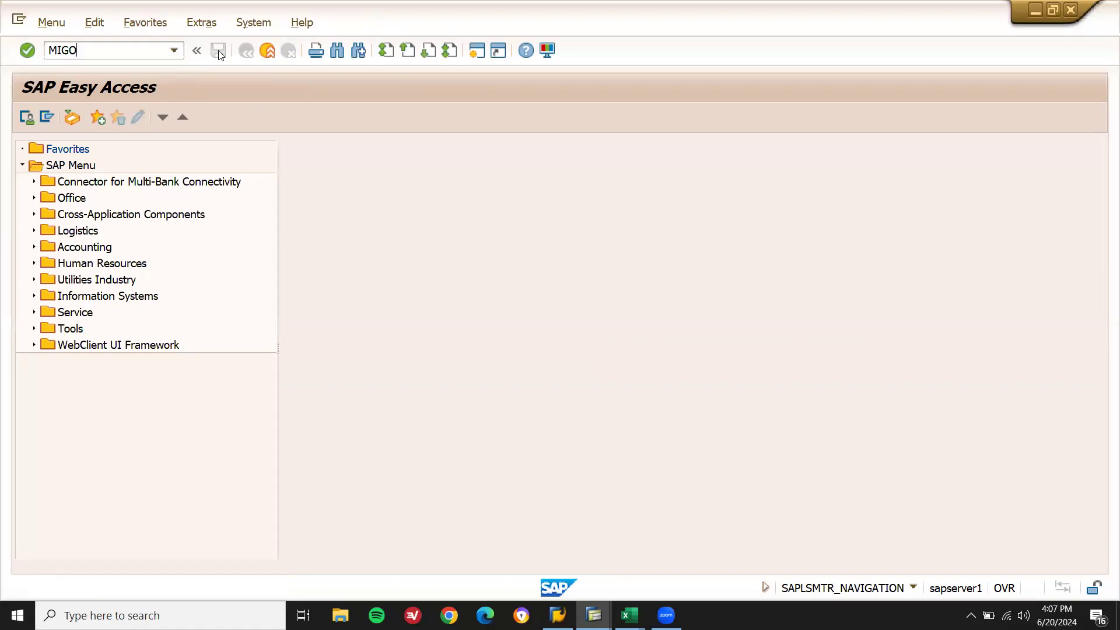
pyautogui.press('Return')
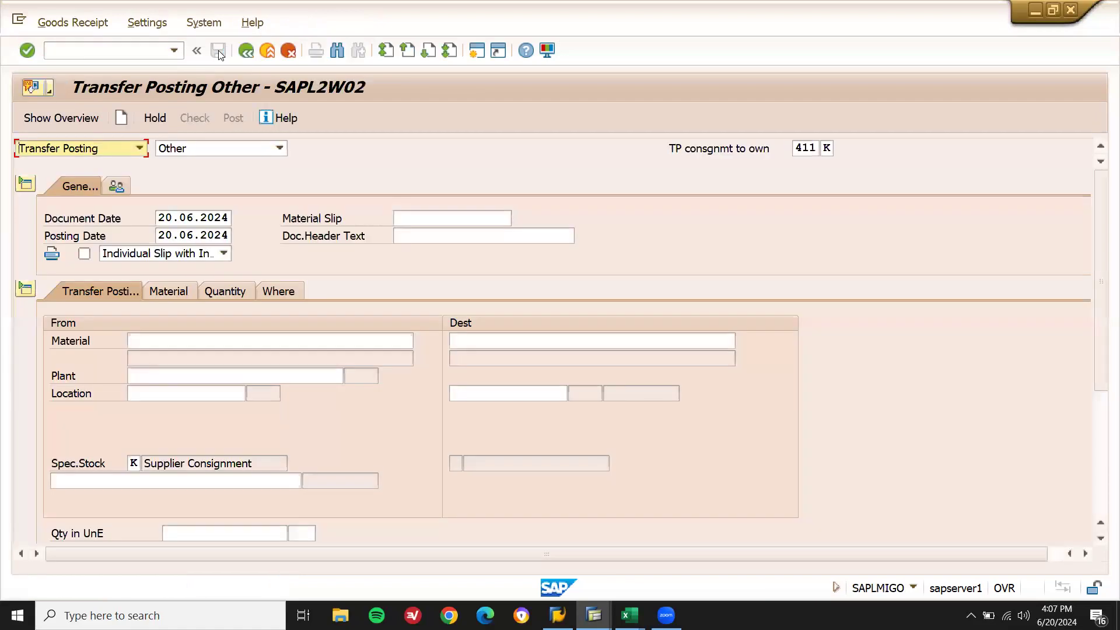
# Step: Enter 60591 as the source material of the new transfer posting
pyautogui.click(234, 341)
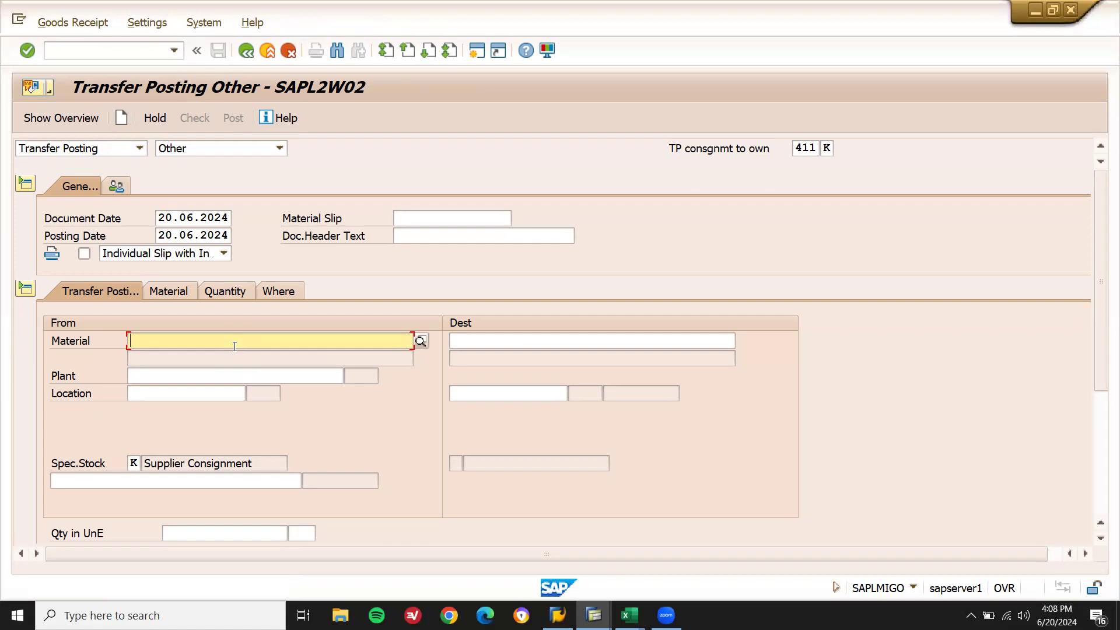
pyautogui.click(234, 346)
pyautogui.click(233, 350)
pyautogui.press('Return')
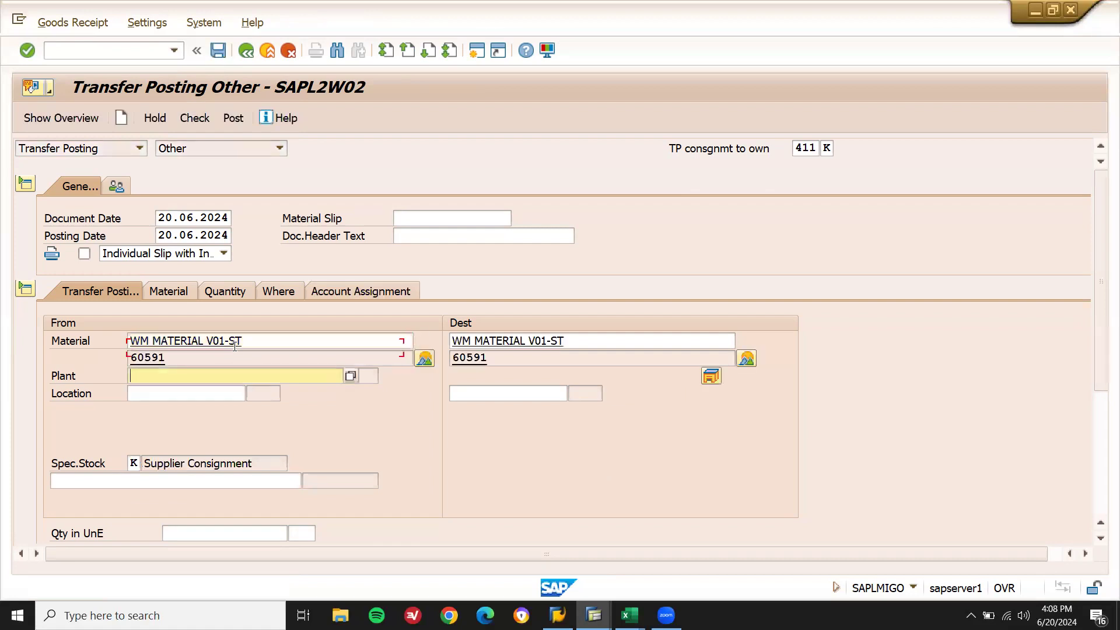
# Step: Set the source plant and source storage location of the transfer posting to VF01
pyautogui.press('Down')
pyautogui.press('Return')
pyautogui.press('Tab')
pyautogui.press('Down')
pyautogui.press('Return')
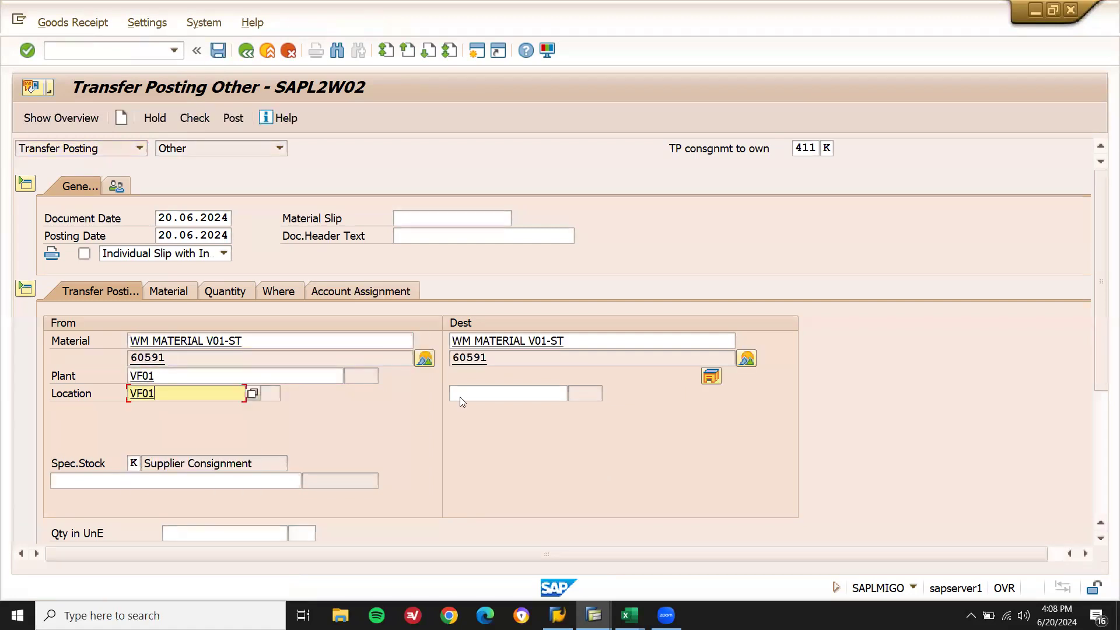
pyautogui.press('Return')
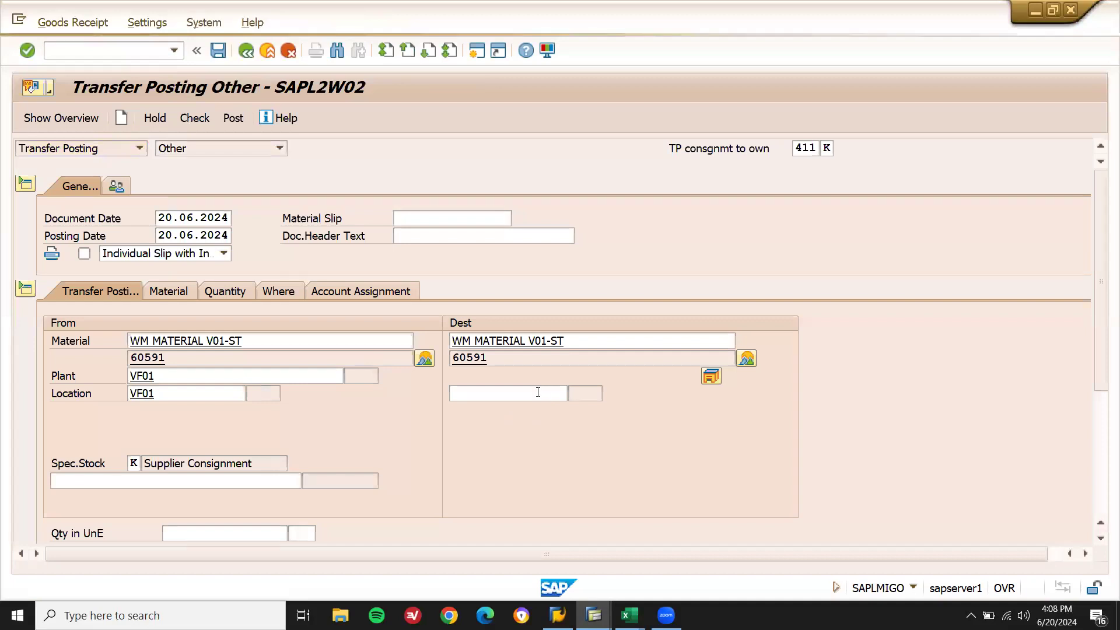
# Step: Set the destination storage location to VF01 and the transfer quantity to 10 EA
pyautogui.click(537, 392)
pyautogui.press('Down')
pyautogui.press('Return')
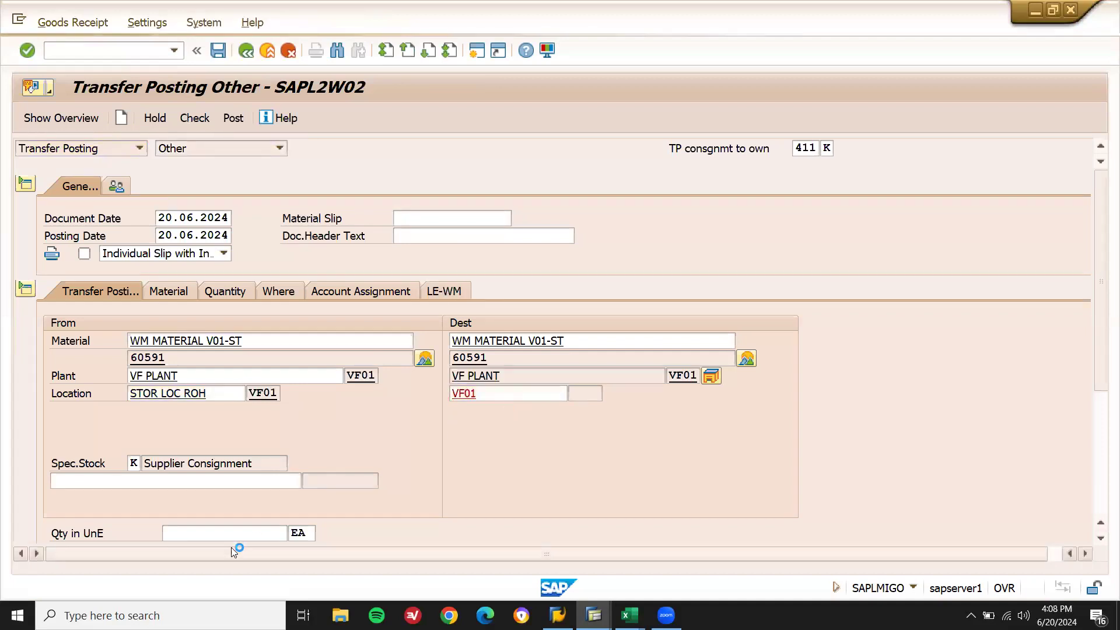
pyautogui.click(252, 538)
pyautogui.write('10')
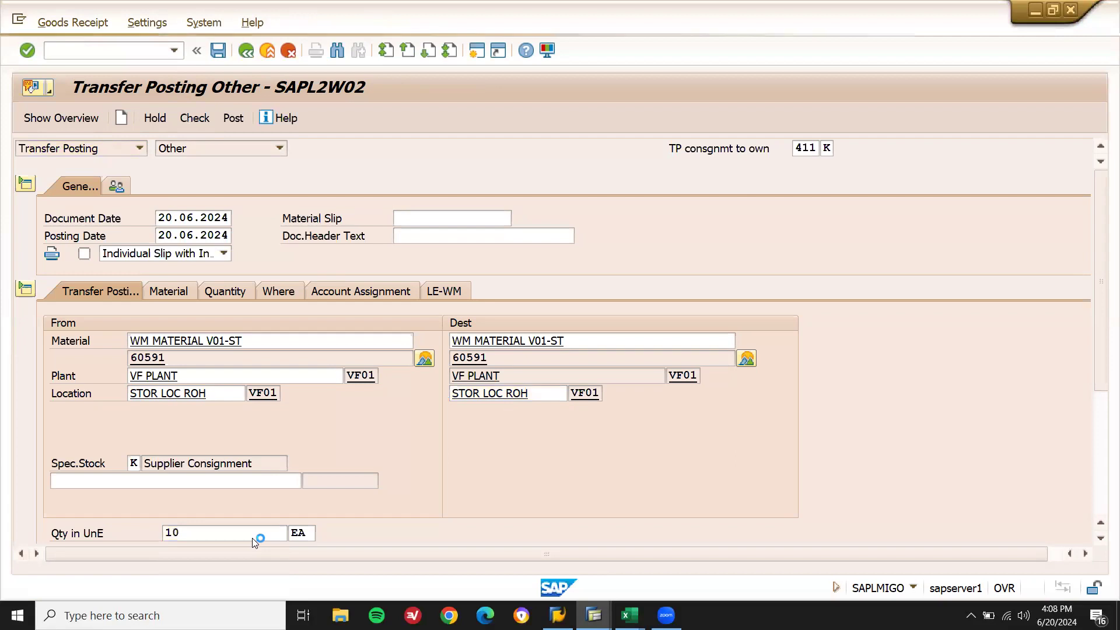
pyautogui.press('Return')
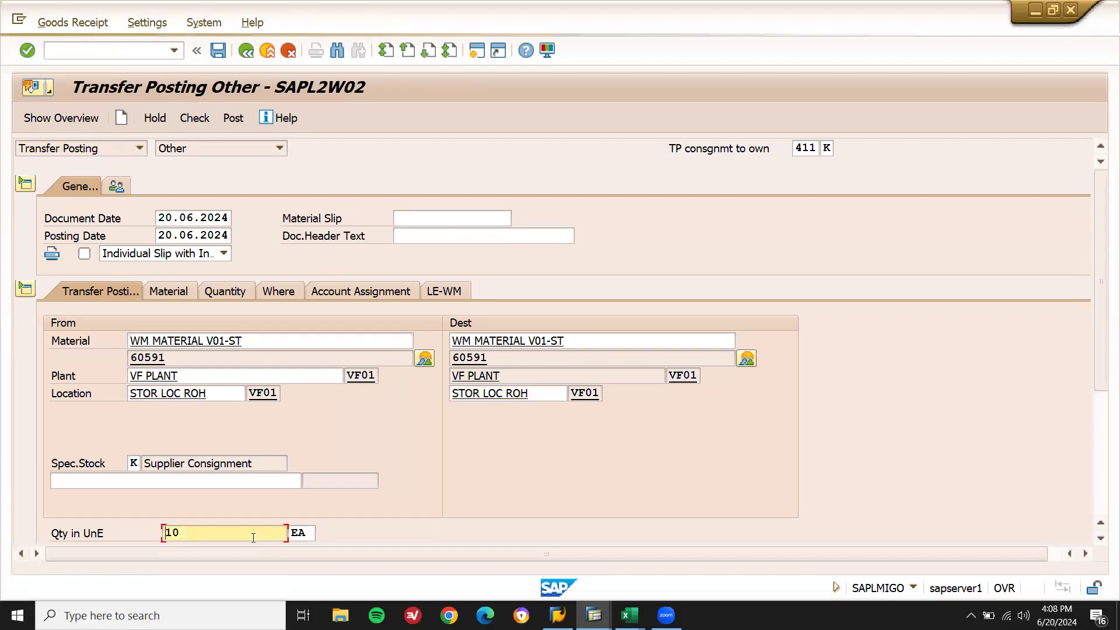
# Step: Enter the consignment vendor's number in the item's movement details for the 411 K transfer posting
pyautogui.click(176, 295)
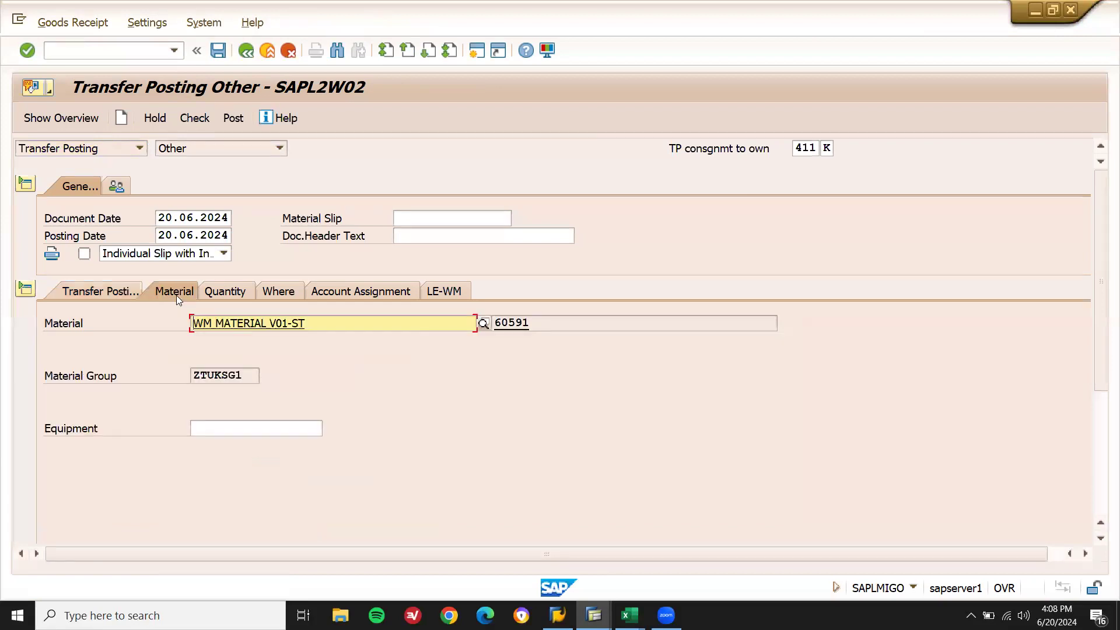
pyautogui.click(287, 292)
pyautogui.click(212, 344)
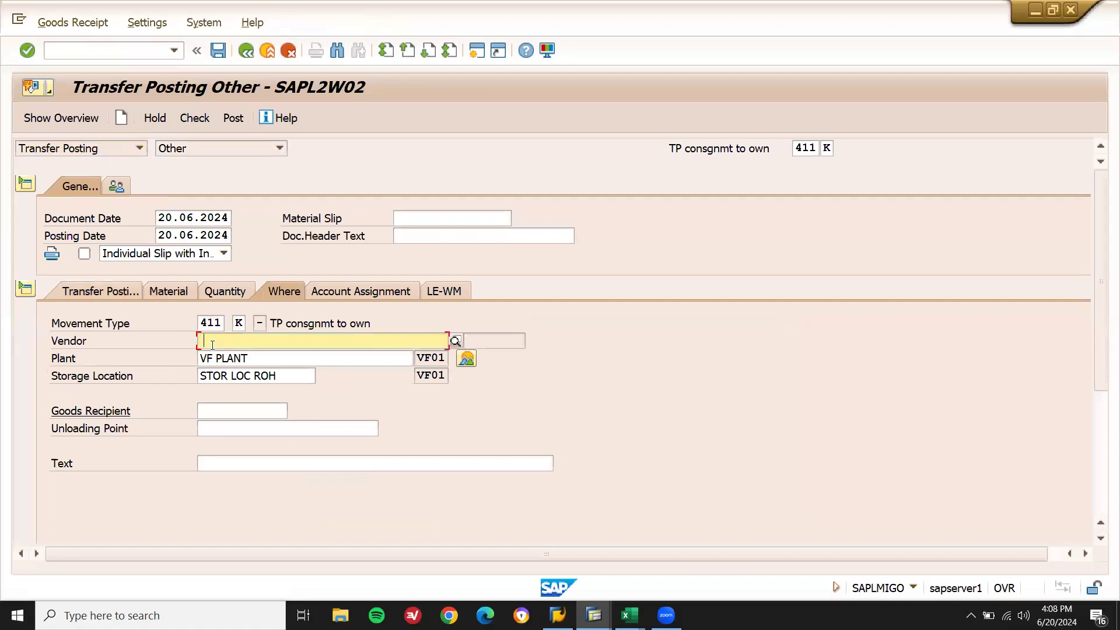
pyautogui.press('Return')
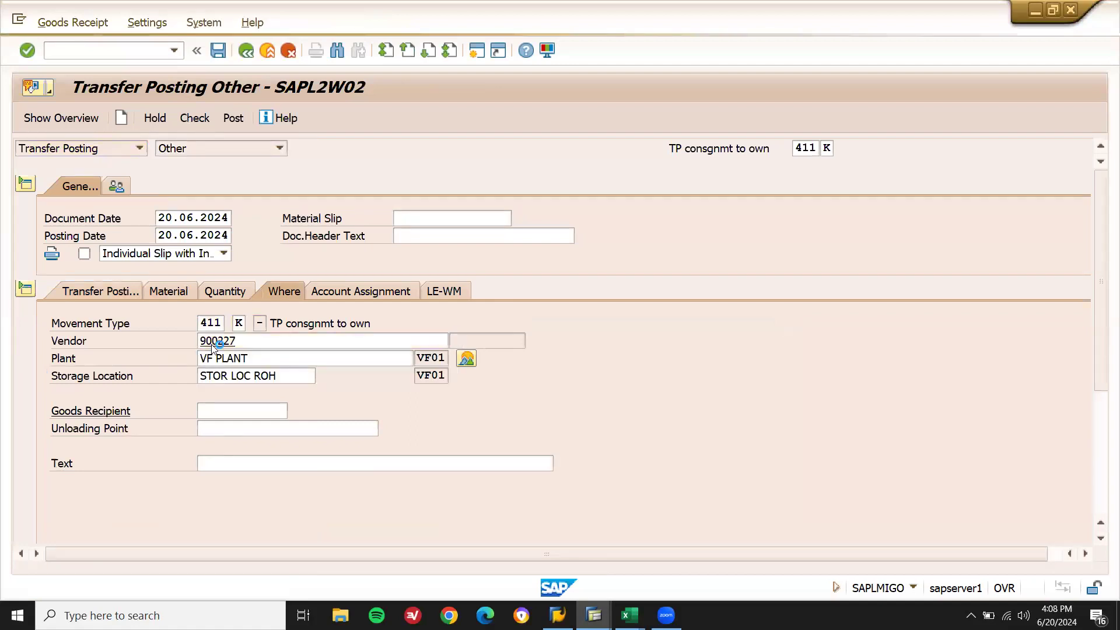
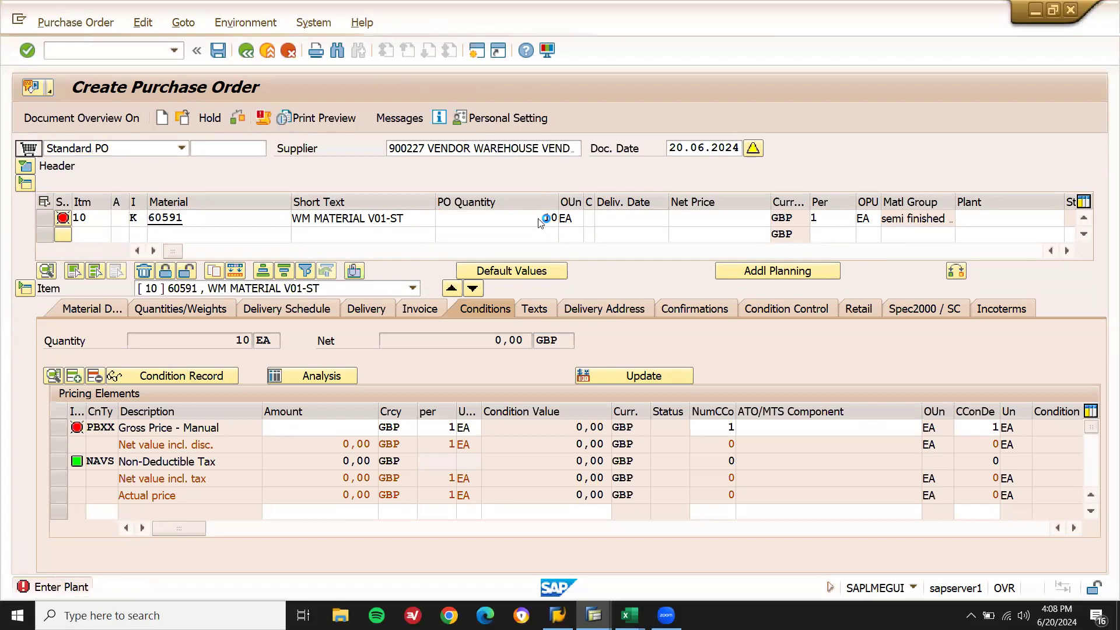
# Step: Assign plant VF01 and storage location STOR LOC ROH to the consignment purchase order item, and save the order
pyautogui.click(1012, 218)
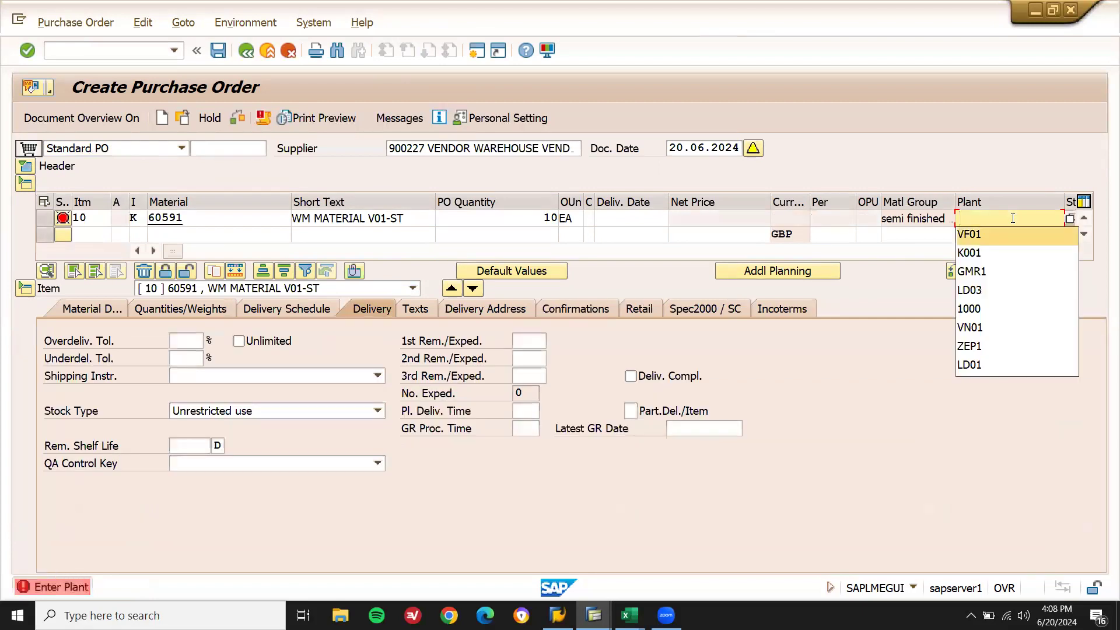
pyautogui.click(965, 228)
pyautogui.press('Return')
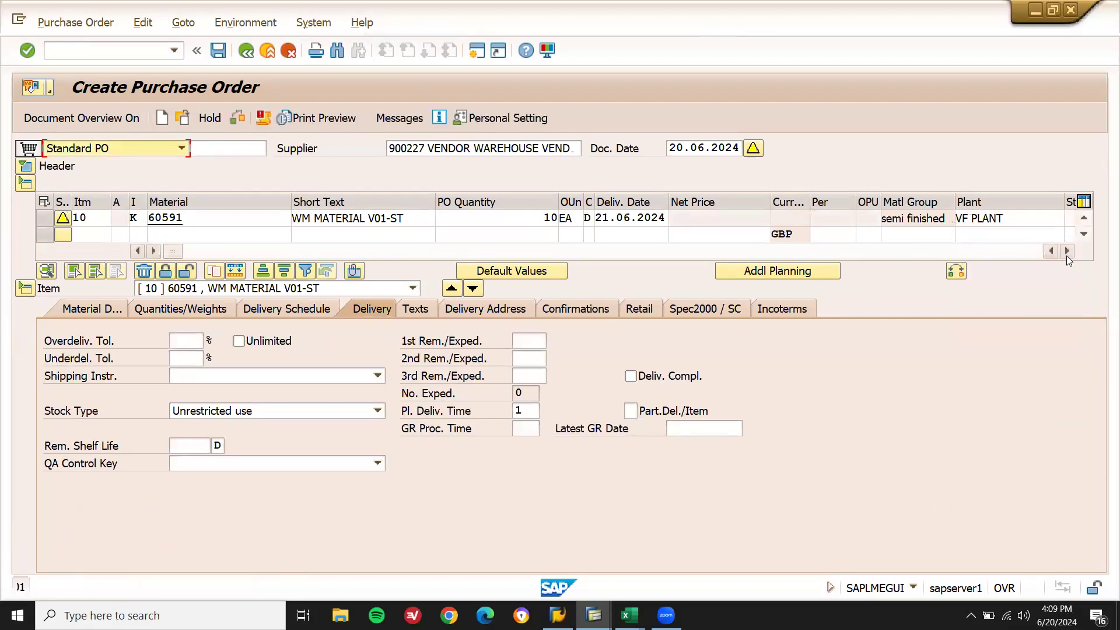
pyautogui.click(1067, 251)
pyautogui.click(1066, 251)
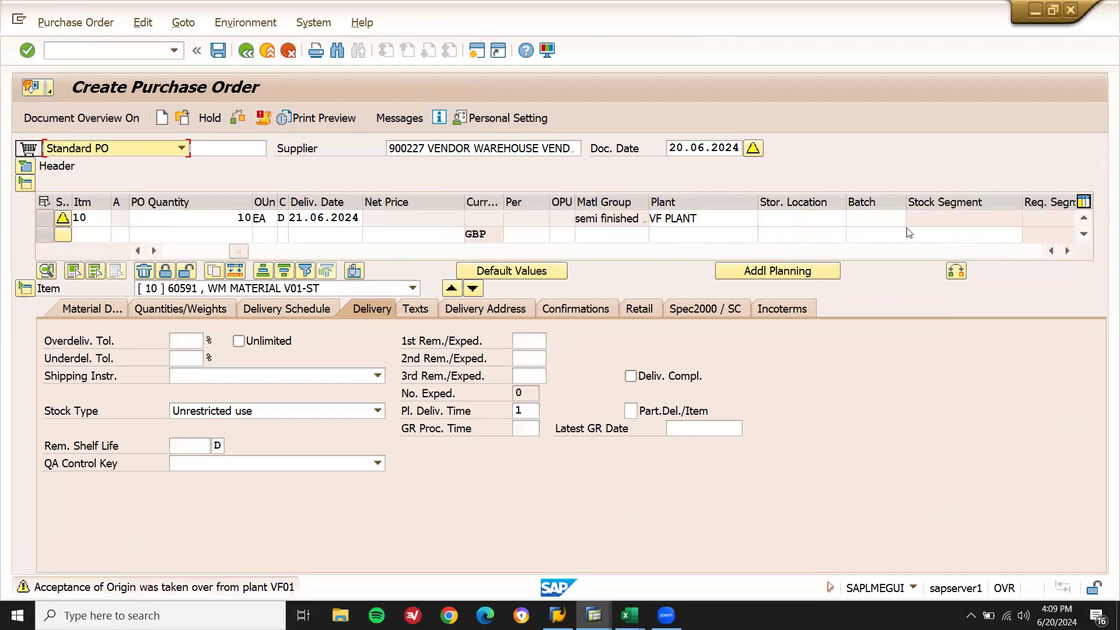
pyautogui.click(802, 214)
pyautogui.click(775, 229)
pyautogui.press('Return')
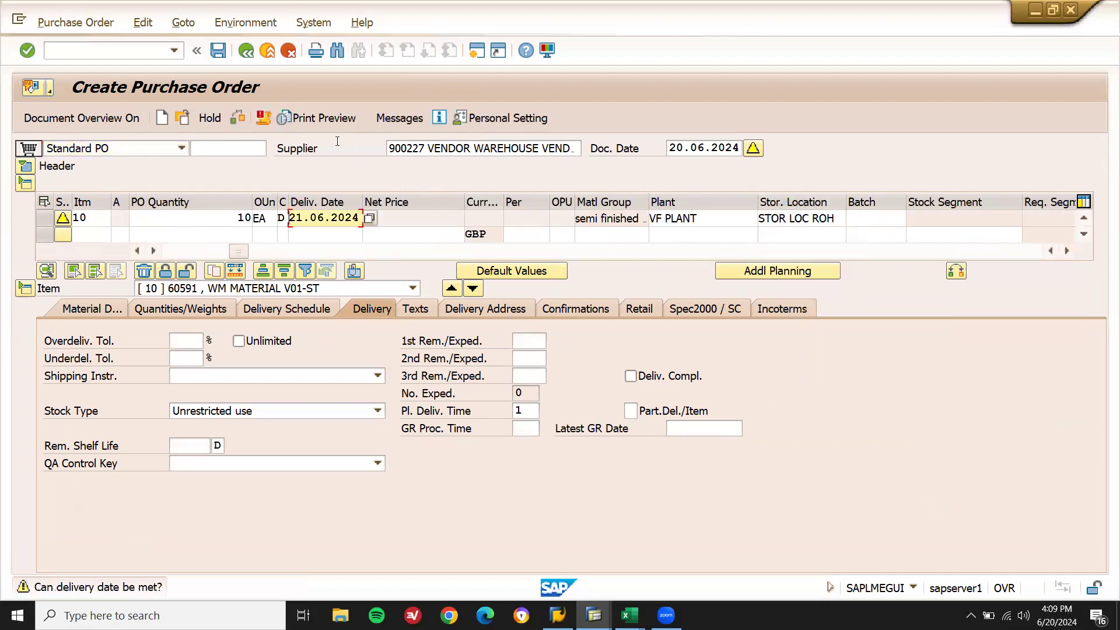
pyautogui.click(216, 56)
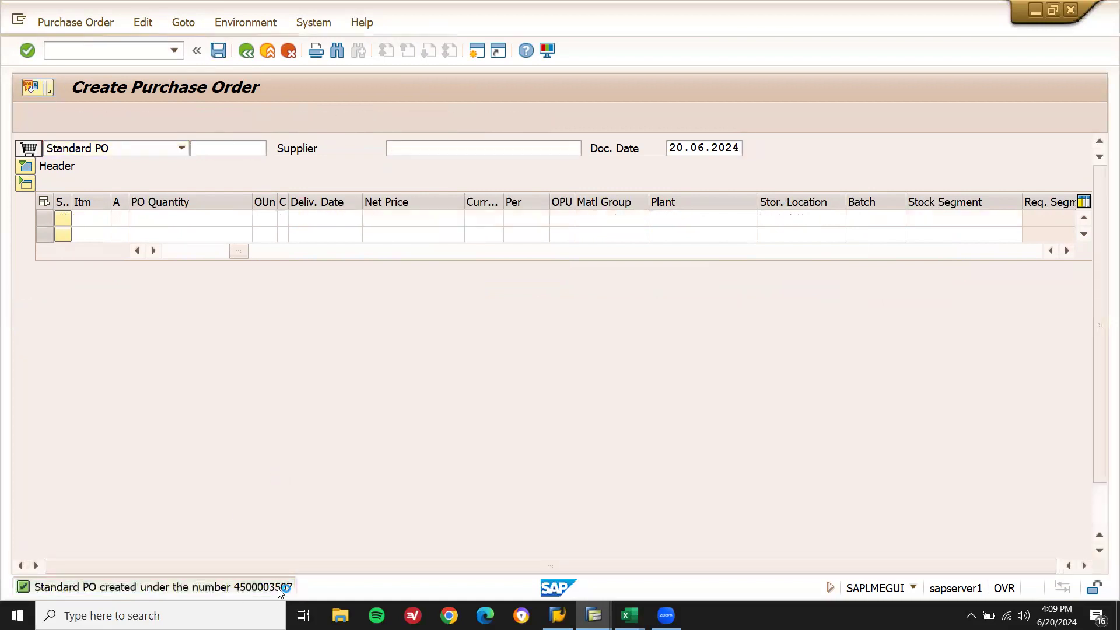
# Step: Copy the new purchase order's number from the details of the creation message
pyautogui.doubleClick(279, 588)
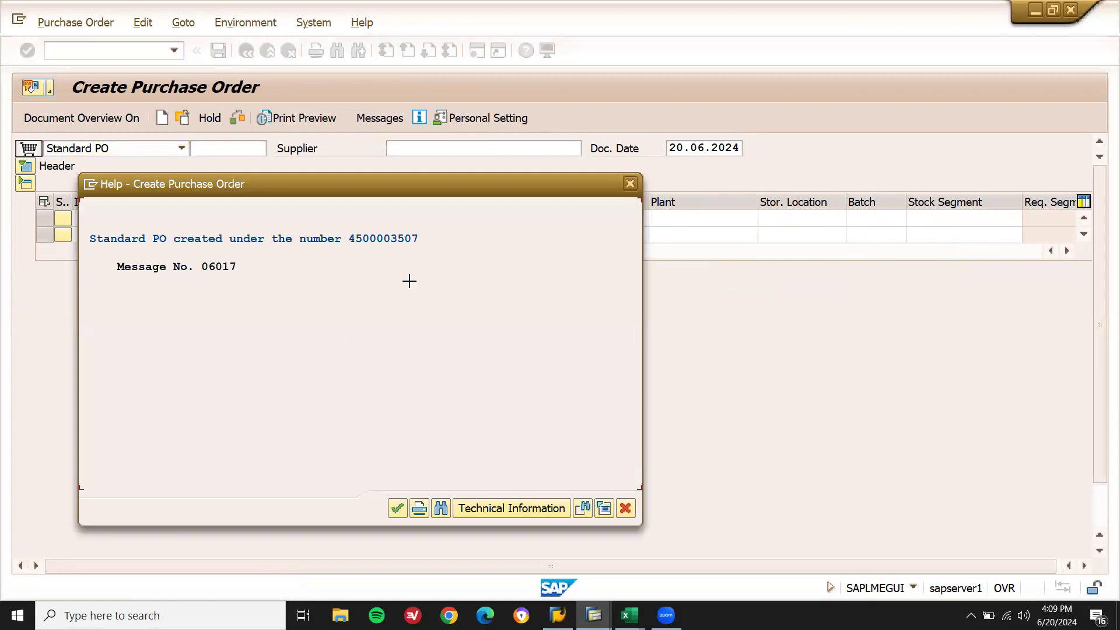
pyautogui.hotkey('ctrl', 'y')
pyautogui.moveTo(419, 243); pyautogui.dragTo(347, 230)
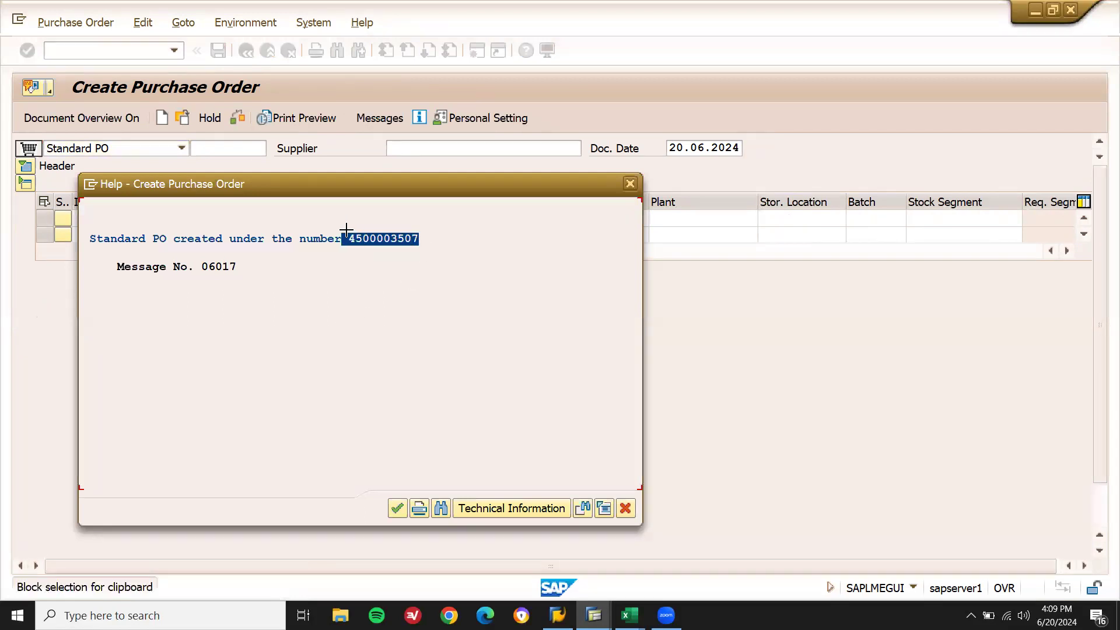
pyautogui.hotkey('ctrl', 'c')
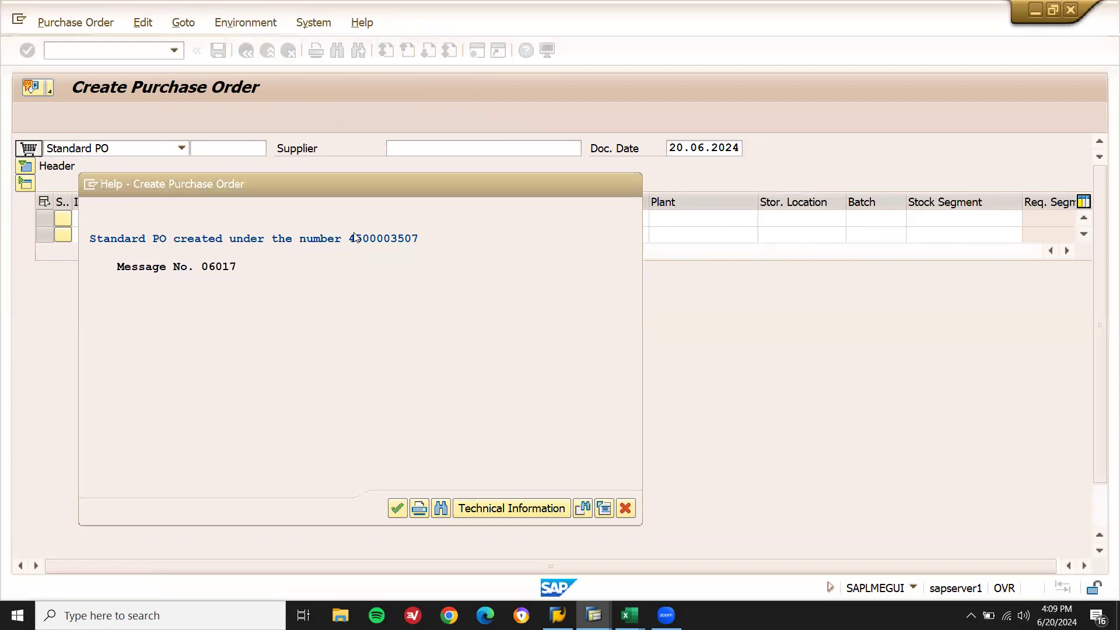
# Step: Reopen the MIGO goods movement transaction and switch it from Transfer Posting to Goods Receipt for a purchase order
pyautogui.click(119, 49)
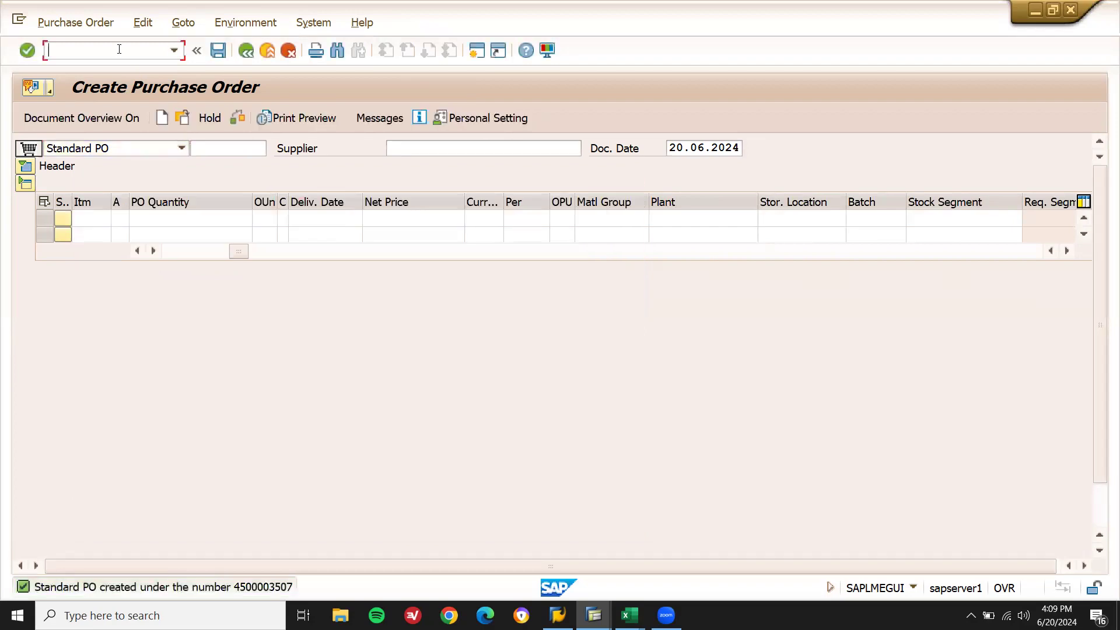
pyautogui.press('Return')
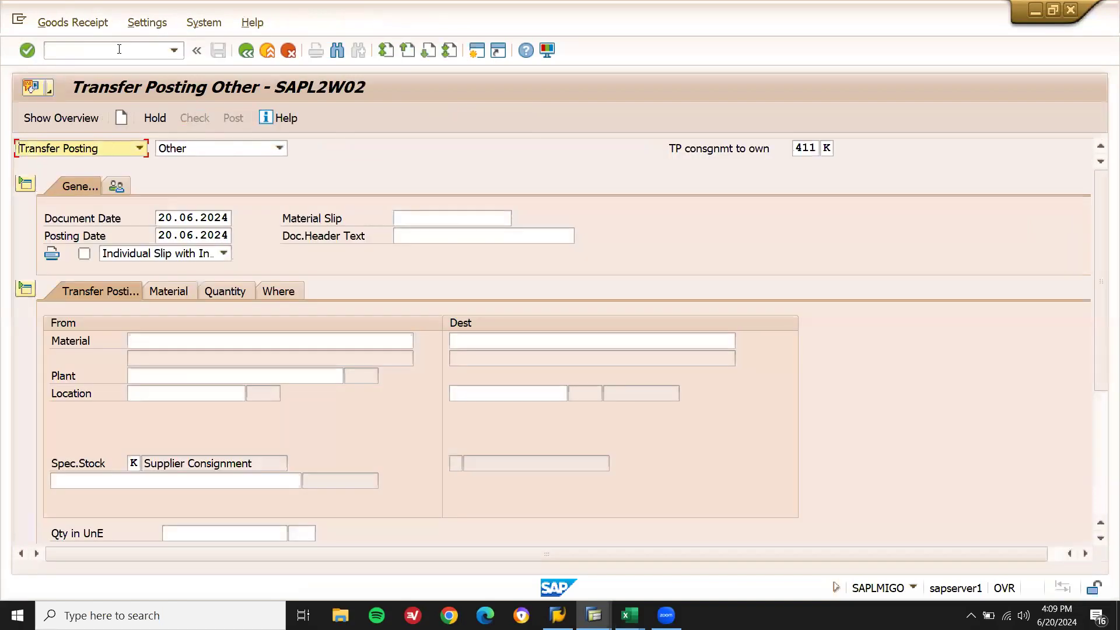
pyautogui.click(63, 148)
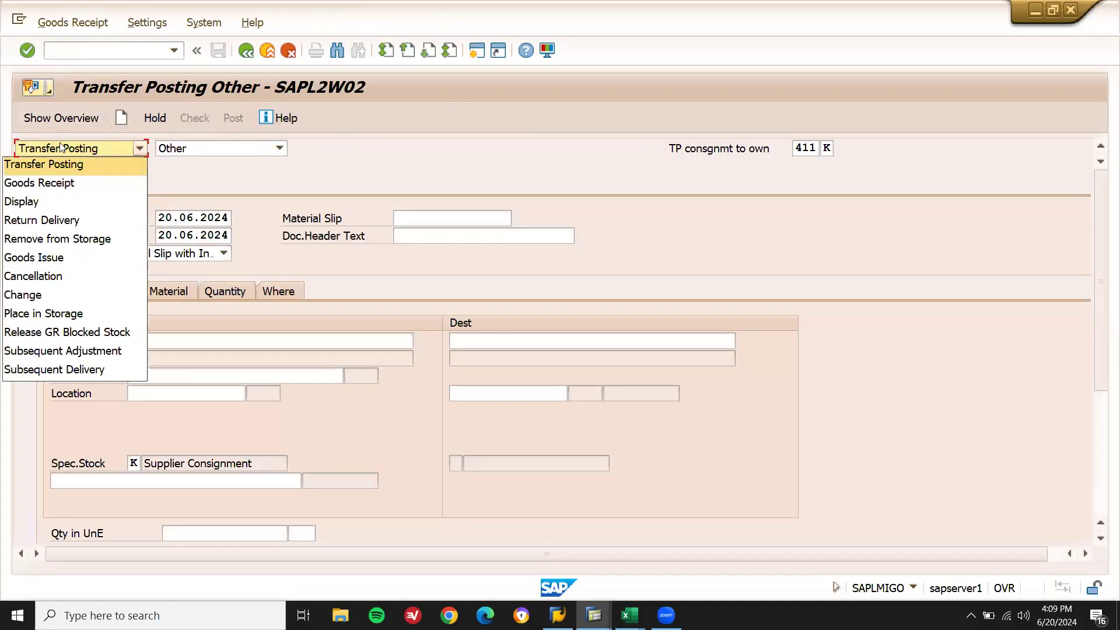
pyautogui.click(53, 184)
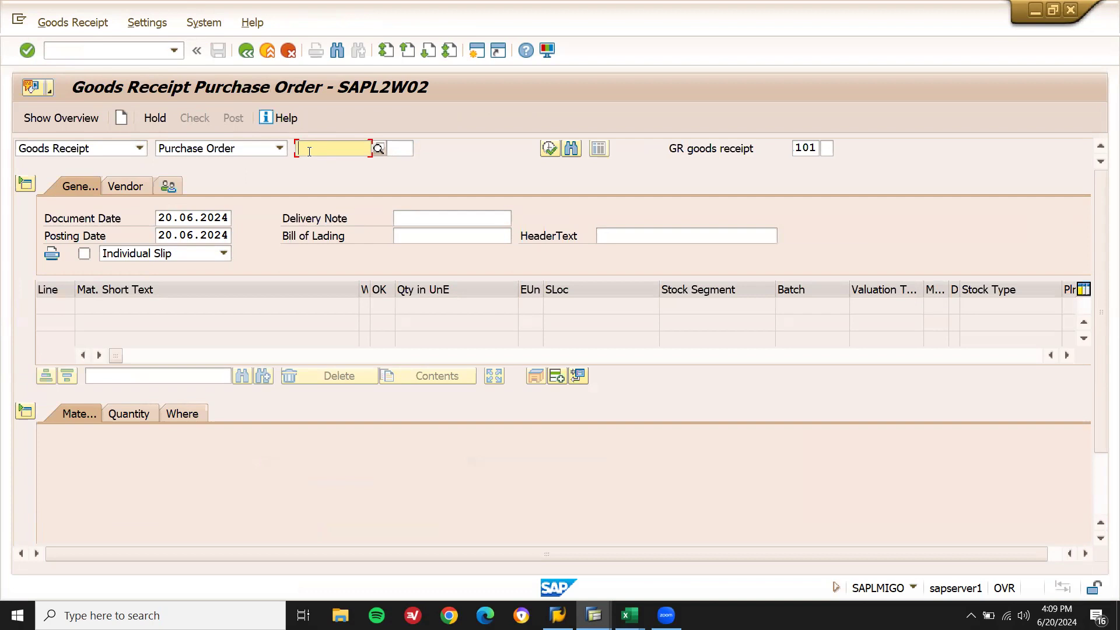
# Step: Switch to Notepad, paste the copied purchase order number and select it without surrounding spaces
pyautogui.press('super+r')
pyautogui.press('Return')
pyautogui.press('Return')
pyautogui.hotkey('ctrl', 'v')
pyautogui.hotkey('shift', 'Home')
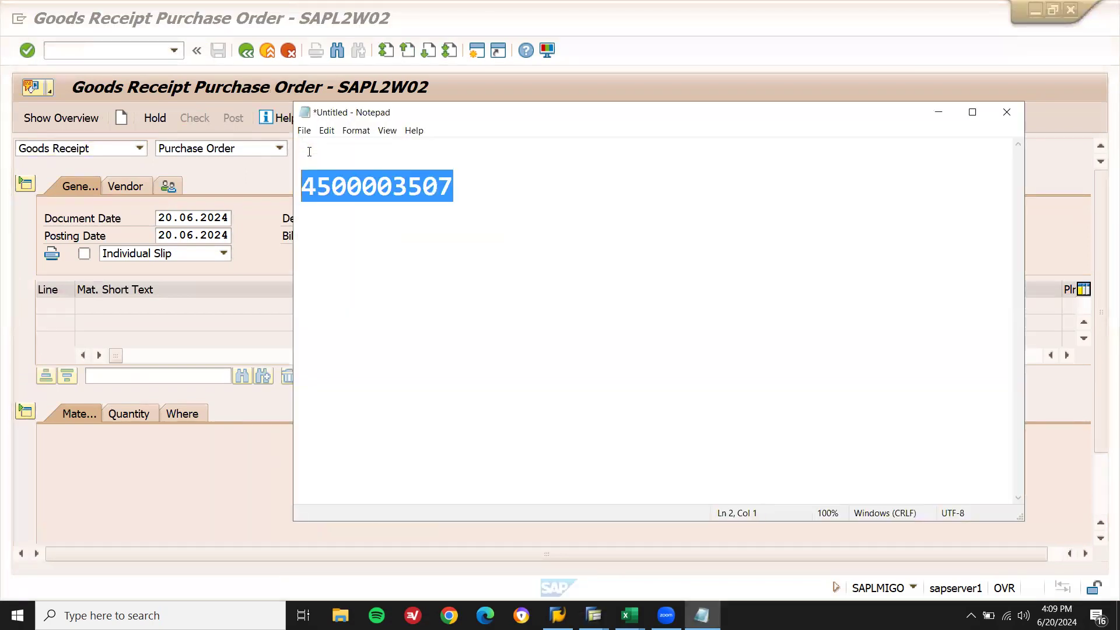
# Step: Switch back to SAP, load the purchase order by its copied number and post its goods receipt
pyautogui.hotkey('alt', 'Tab')
pyautogui.click(309, 148)
pyautogui.hotkey('ctrl', 'v')
pyautogui.press('Return')
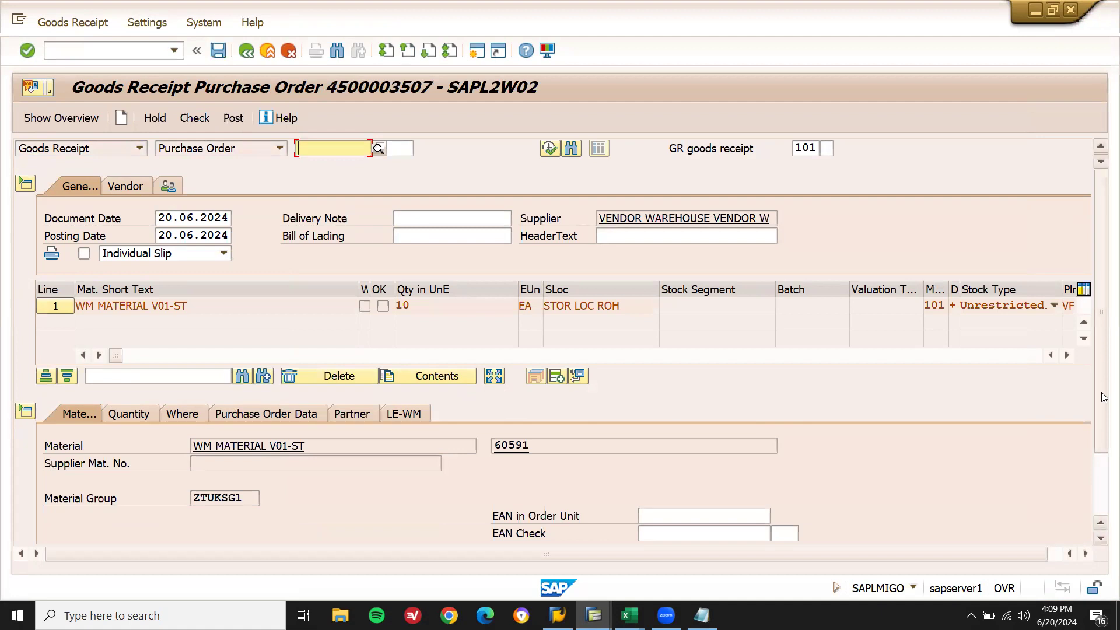
pyautogui.scroll(-5, 836, 476)
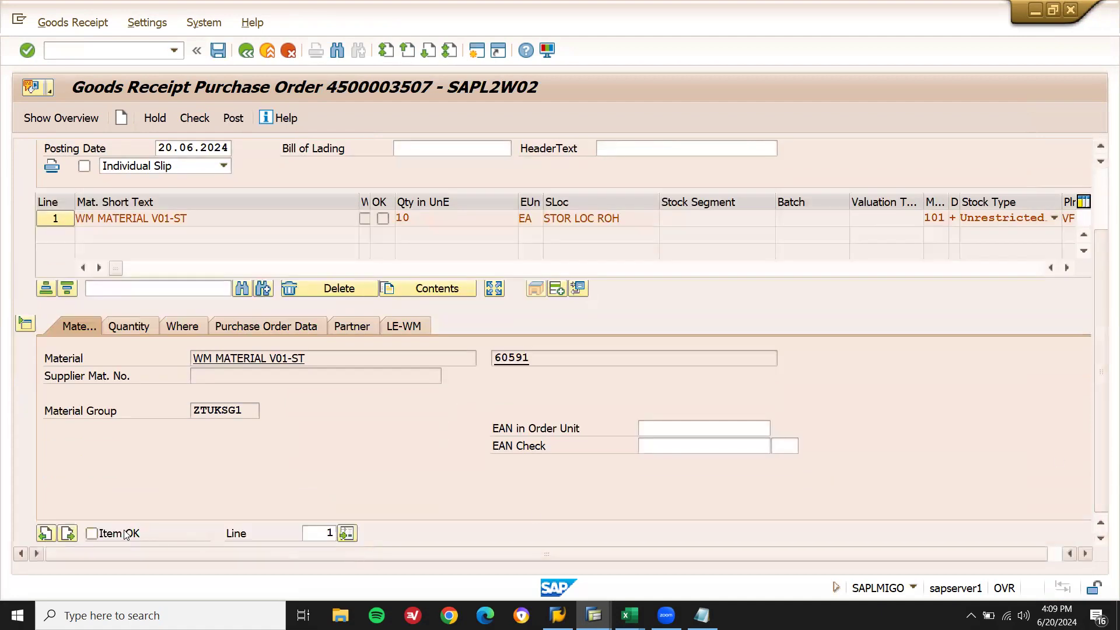
pyautogui.click(235, 120)
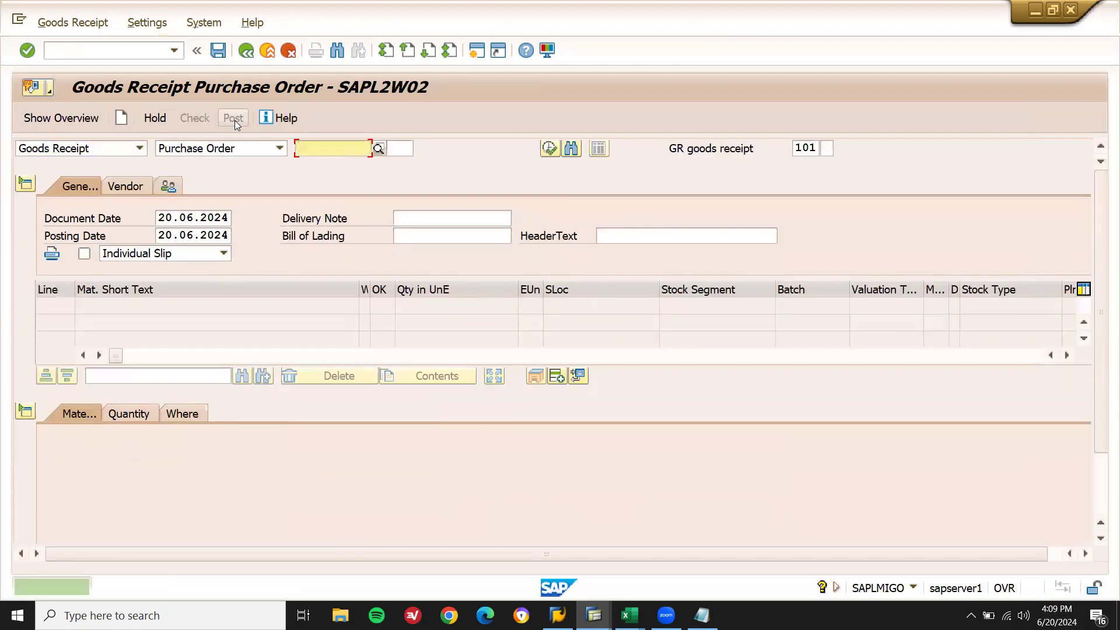
# Step: Change the goods movement to Transfer Posting and enter 60591 as the source material
pyautogui.click(78, 148)
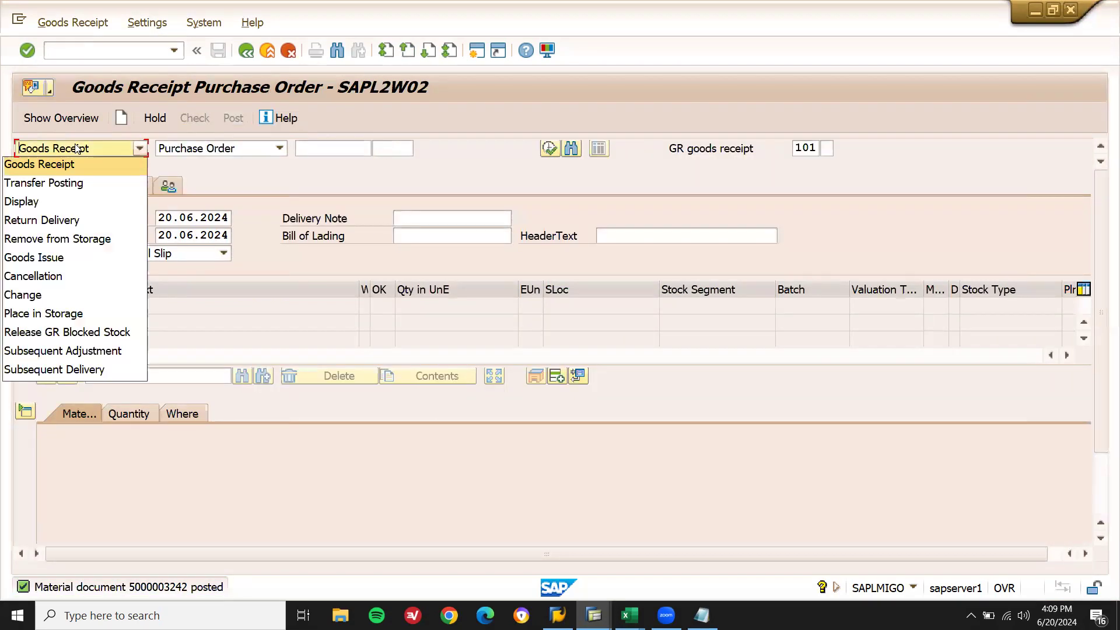
pyautogui.click(70, 184)
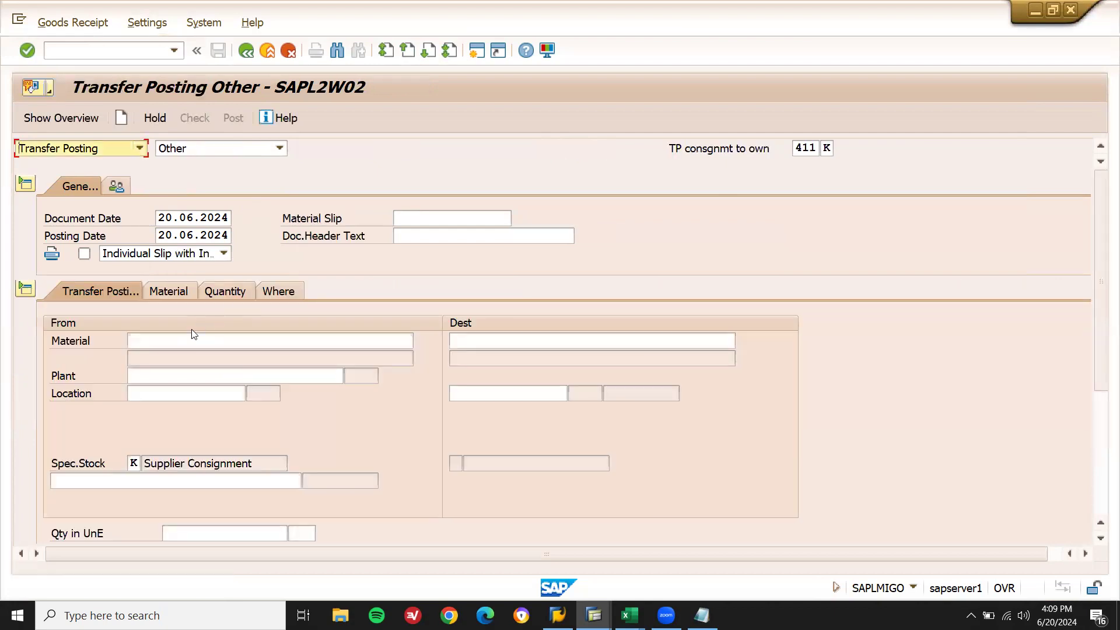
pyautogui.click(189, 336)
pyautogui.press('Down')
pyautogui.press('Return')
pyautogui.press('Return')
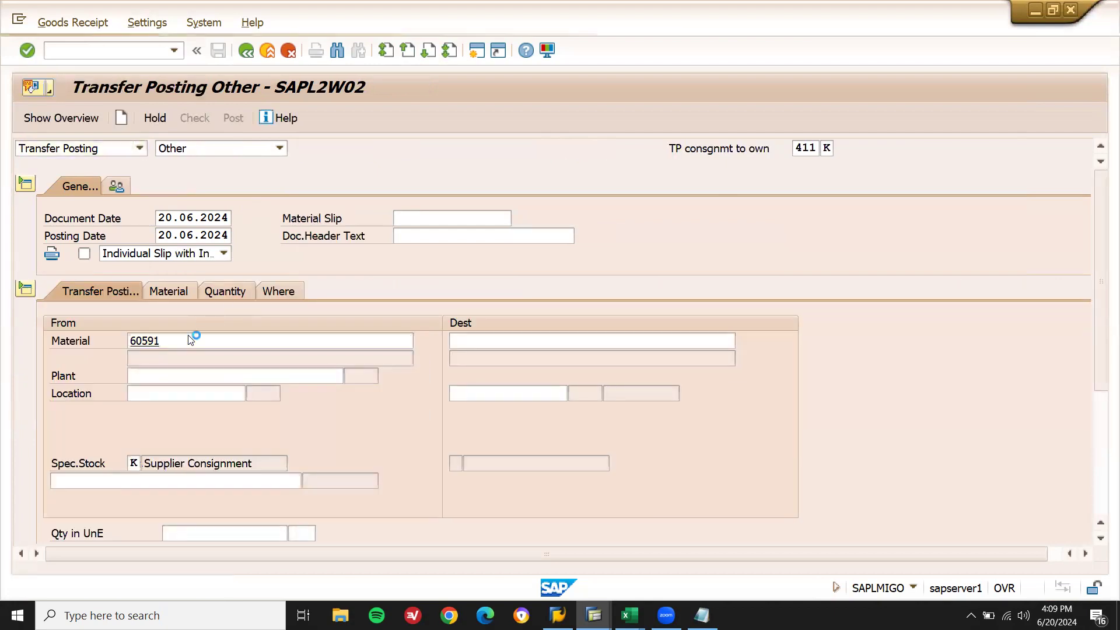
# Step: Set the source plant of material 60591 to VF01 and its source storage location to VF01
pyautogui.press('Down')
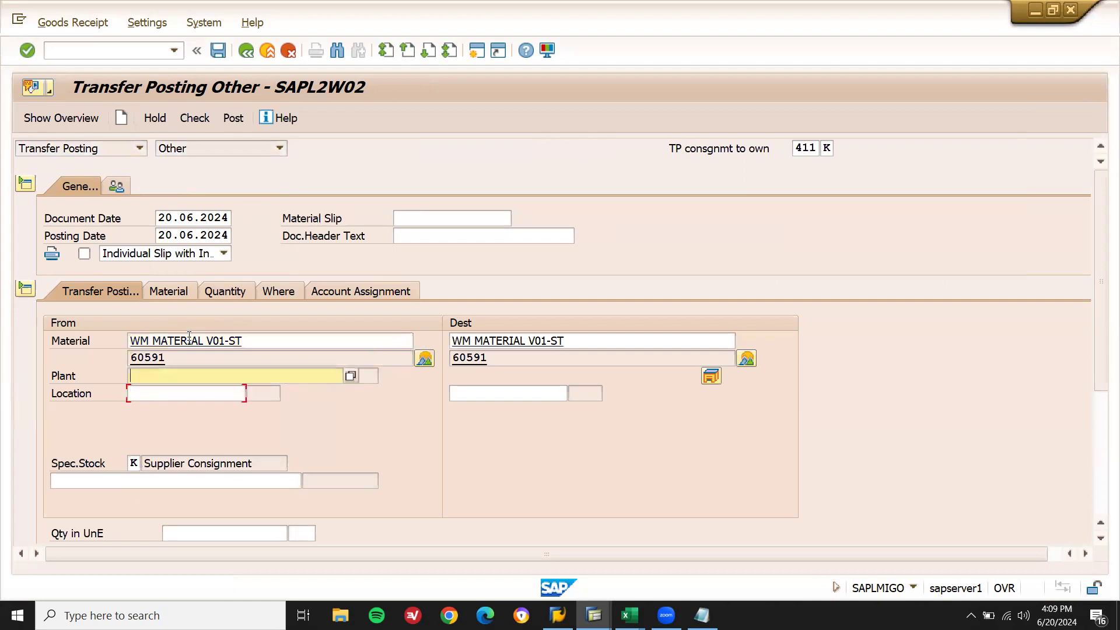
pyautogui.press('Return')
pyautogui.press('Return')
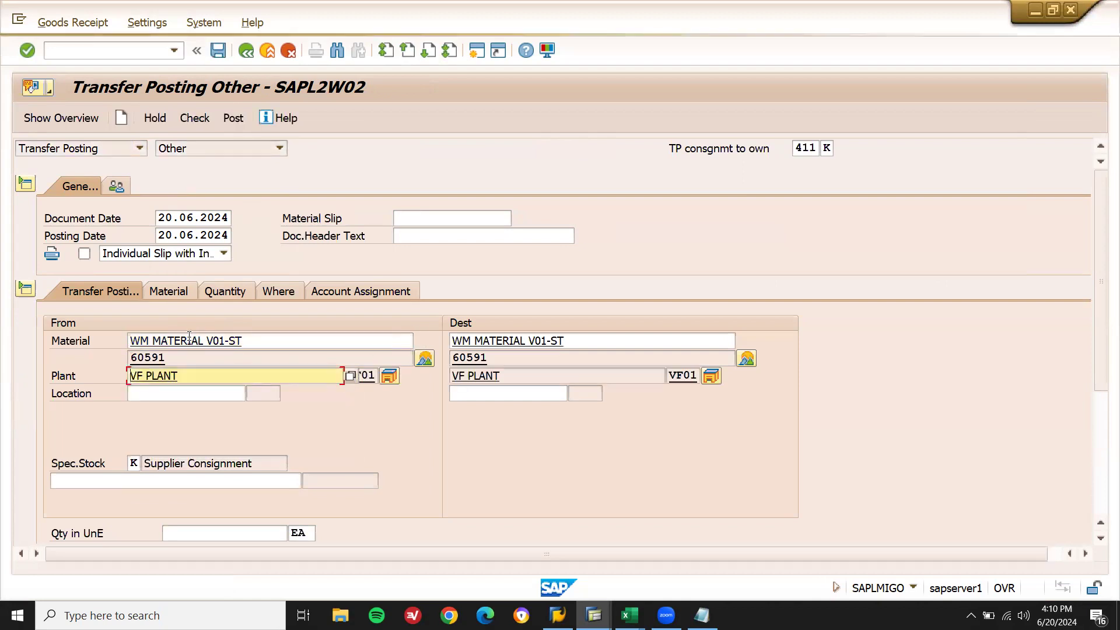
pyautogui.press('Down')
pyautogui.press('Return')
pyautogui.press('Return')
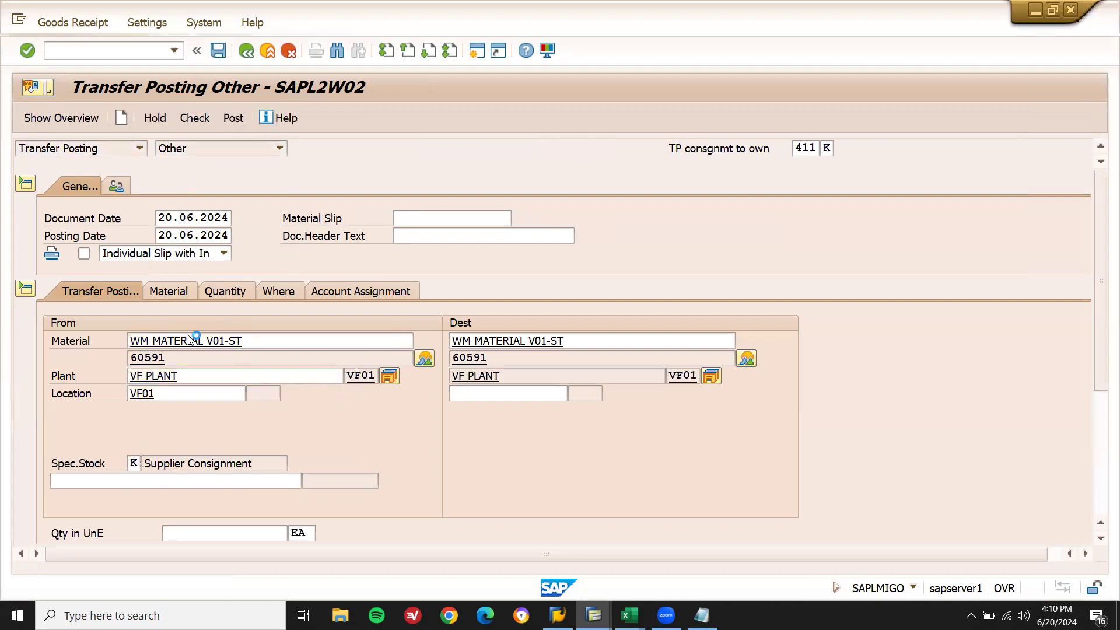
# Step: Set the destination storage location to VF01 and the quantity to transfer to 10 EA
pyautogui.click(503, 396)
pyautogui.press('Down')
pyautogui.press('Return')
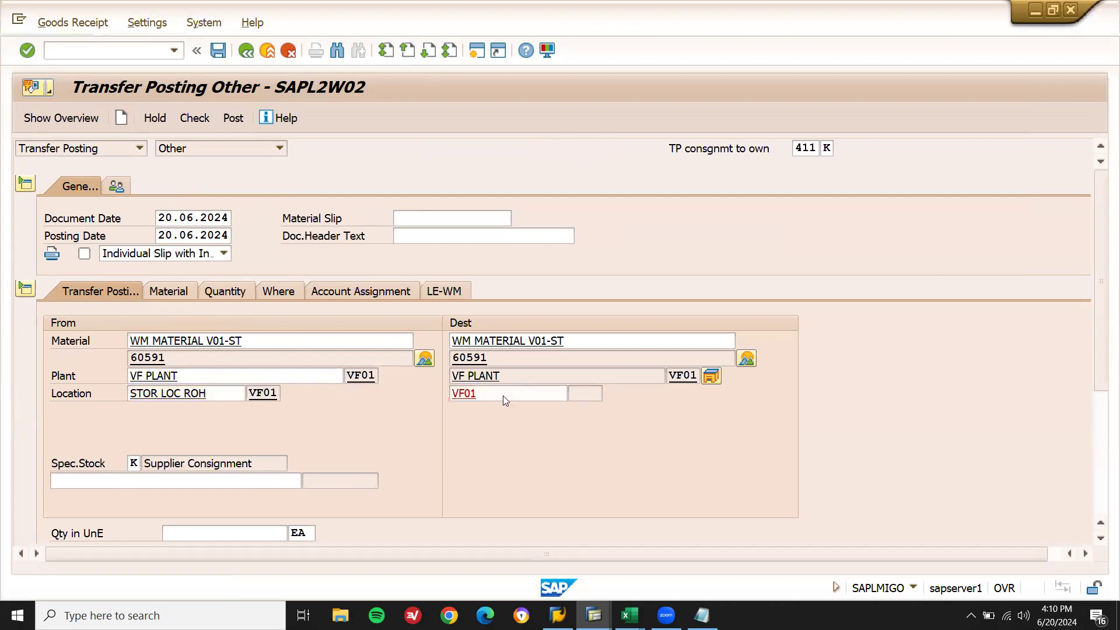
pyautogui.click(264, 536)
pyautogui.write('10')
pyautogui.press('Return')
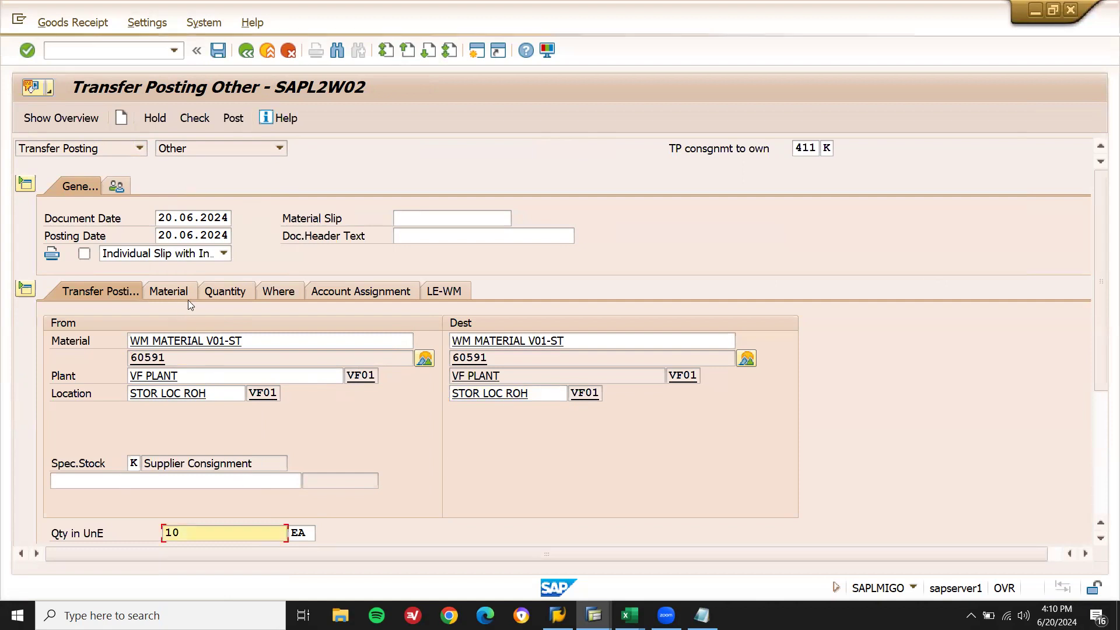
# Step: Enter the consignment vendor's number in the item's movement details and try to post the 411 K transfer
pyautogui.click(278, 291)
pyautogui.press('Tab')
pyautogui.press('Down')
pyautogui.press('Return')
pyautogui.press('Return')
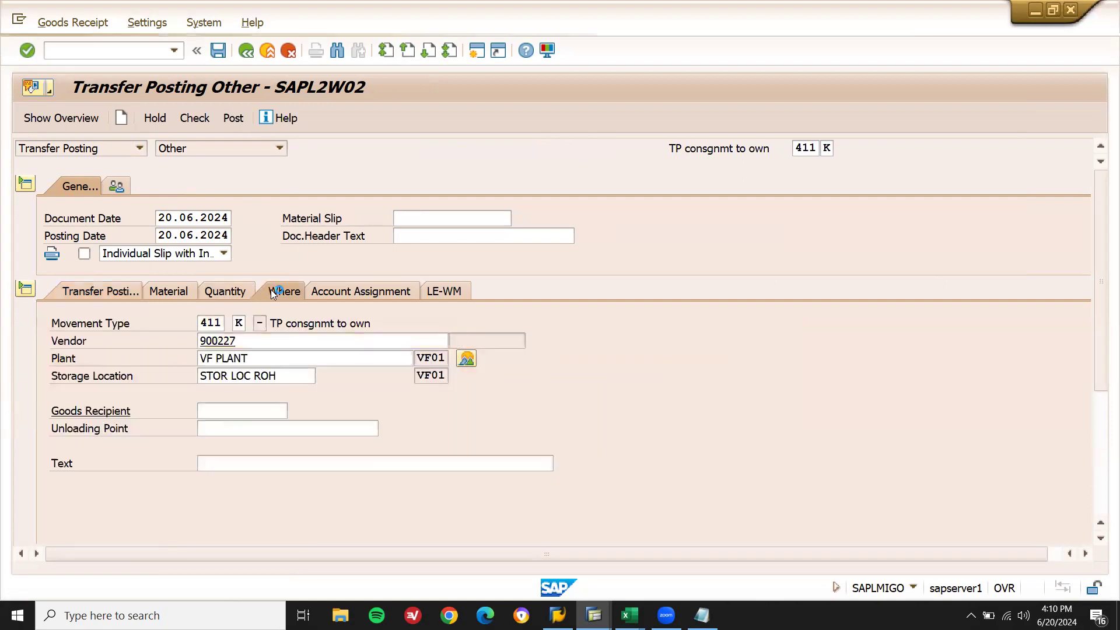
pyautogui.click(240, 115)
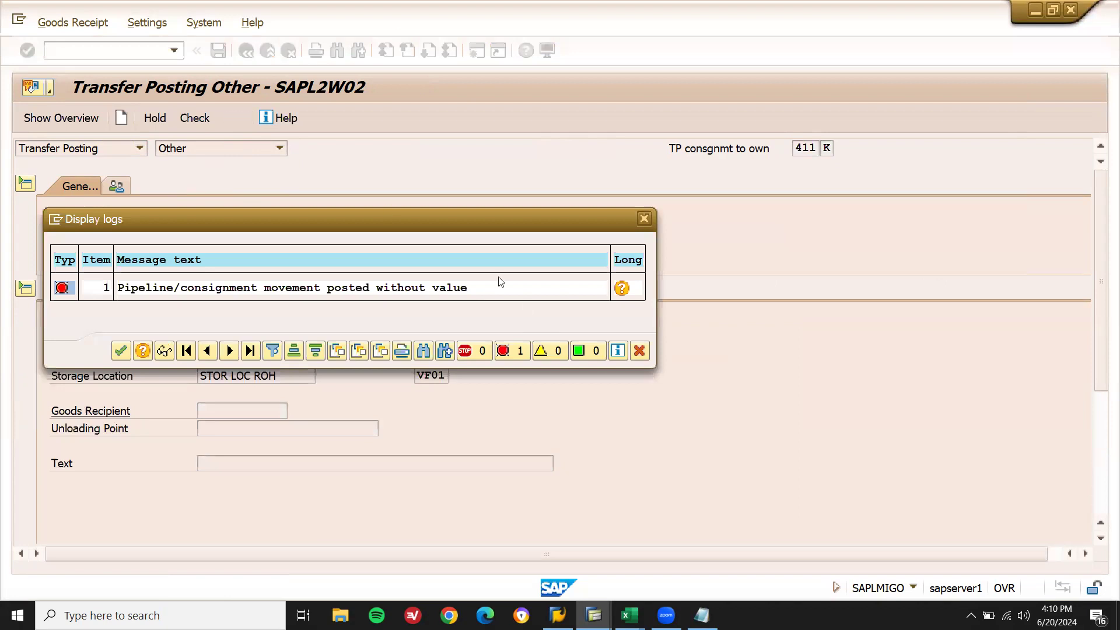
# Step: Close the error log and, in another SAP session, open the purchasing organization data of material 60591's consignment info record with ME12
pyautogui.click(640, 351)
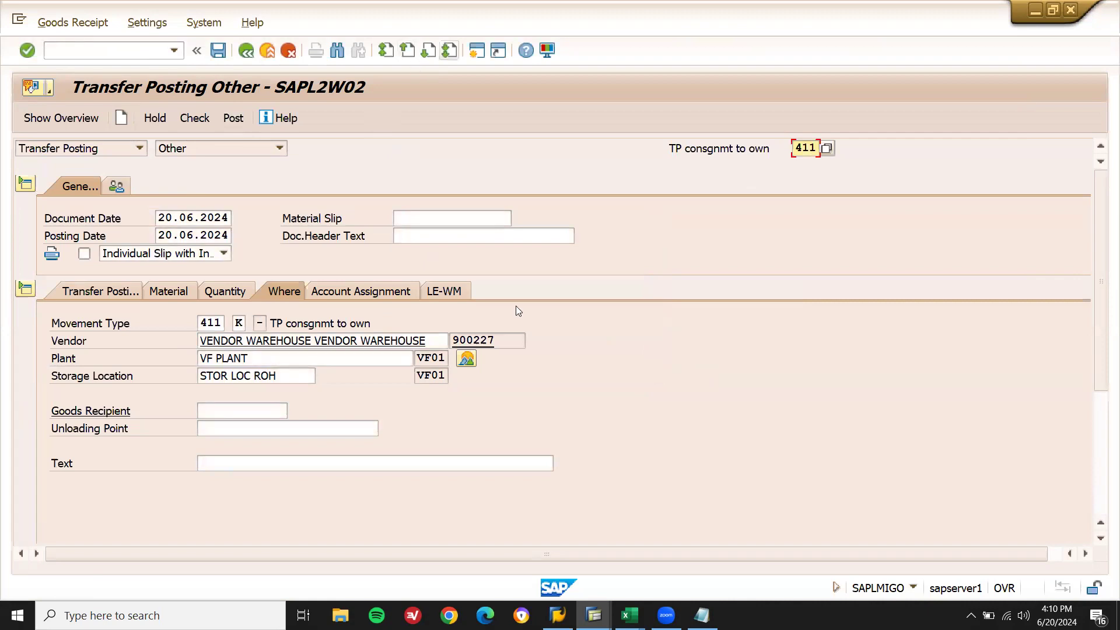
pyautogui.moveTo(593, 615)
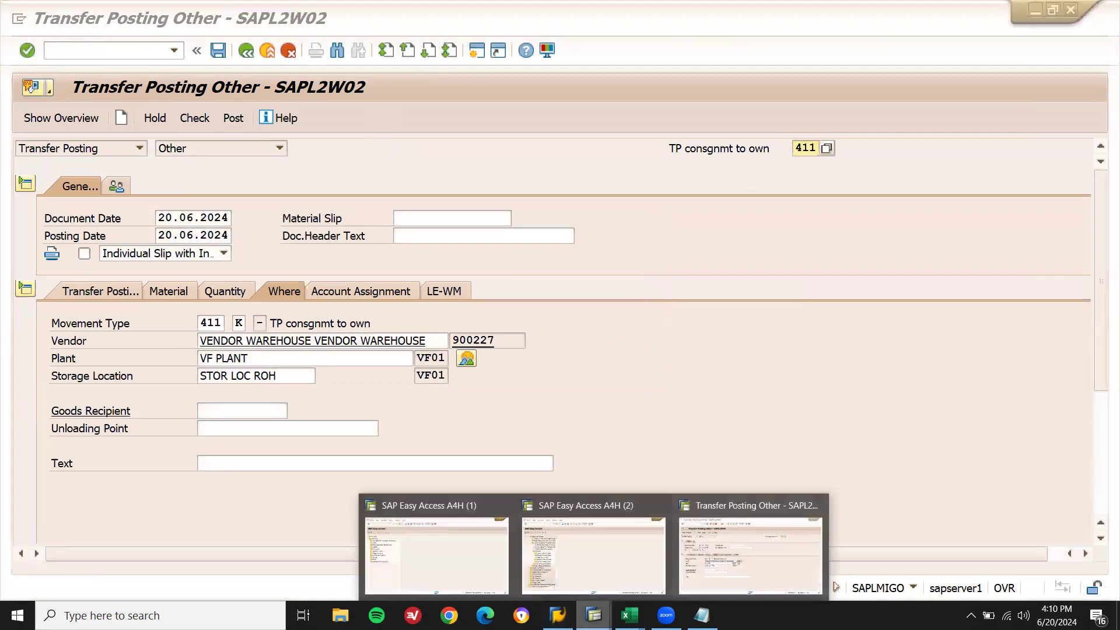
pyautogui.click(590, 551)
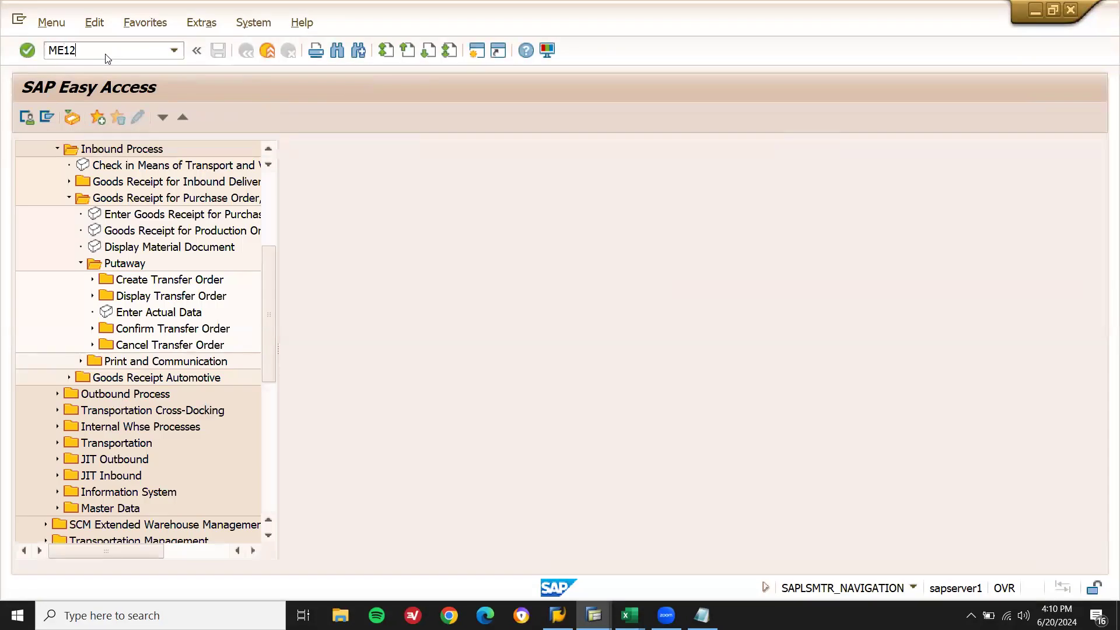
pyautogui.click(105, 54)
pyautogui.write('ME12')
pyautogui.press('Return')
pyautogui.press('Return')
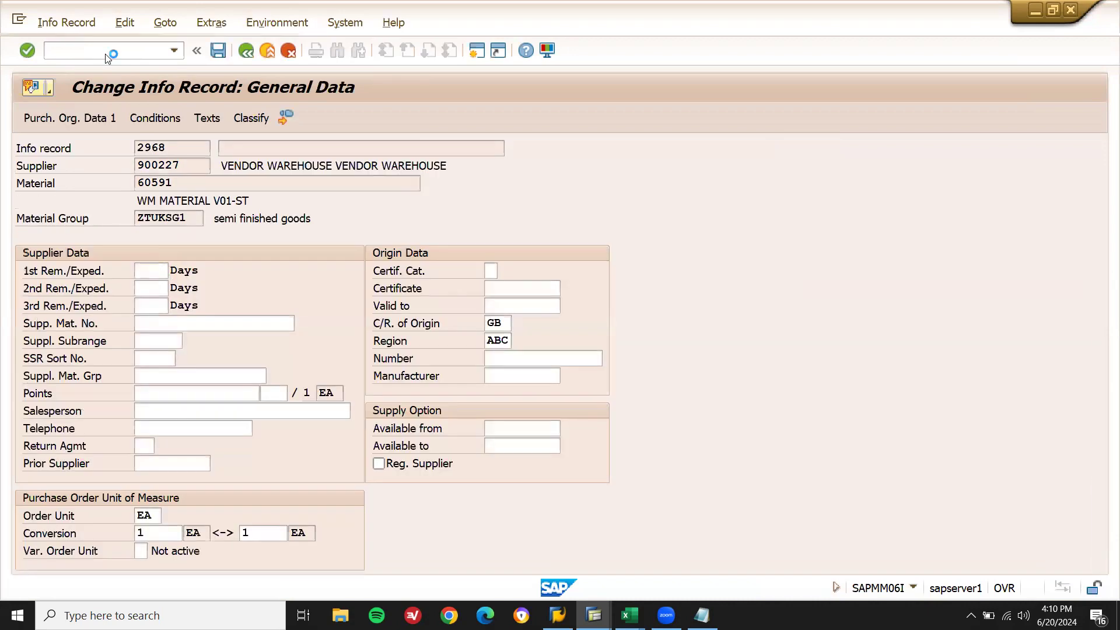
pyautogui.press('Return')
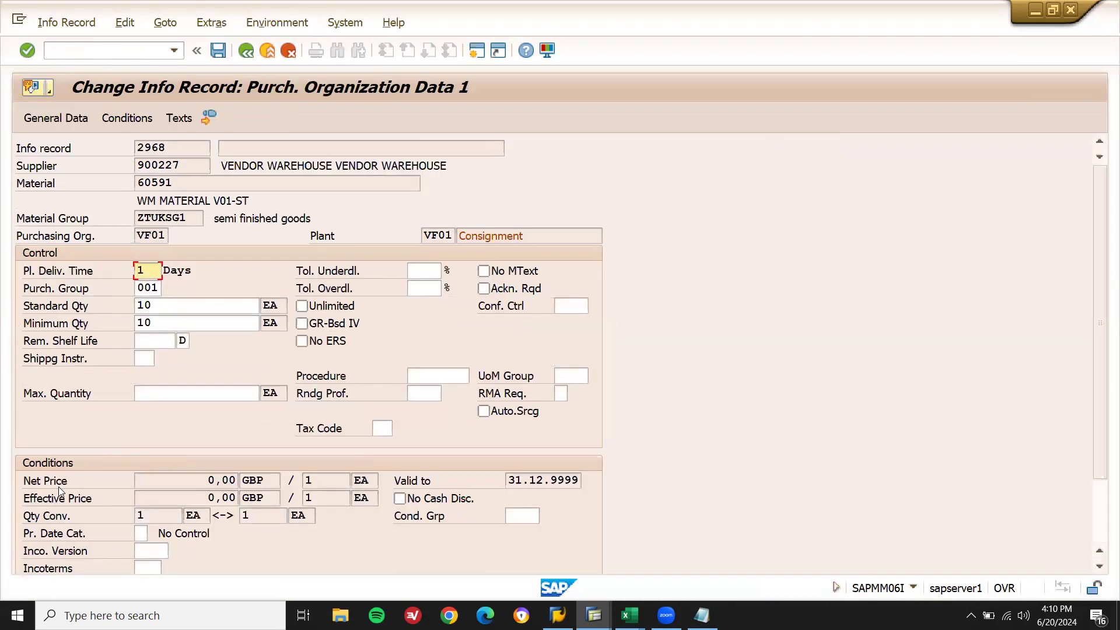
# Step: Open the info record's PB00 gross price condition for the validity period starting 20.06.2024
pyautogui.click(128, 119)
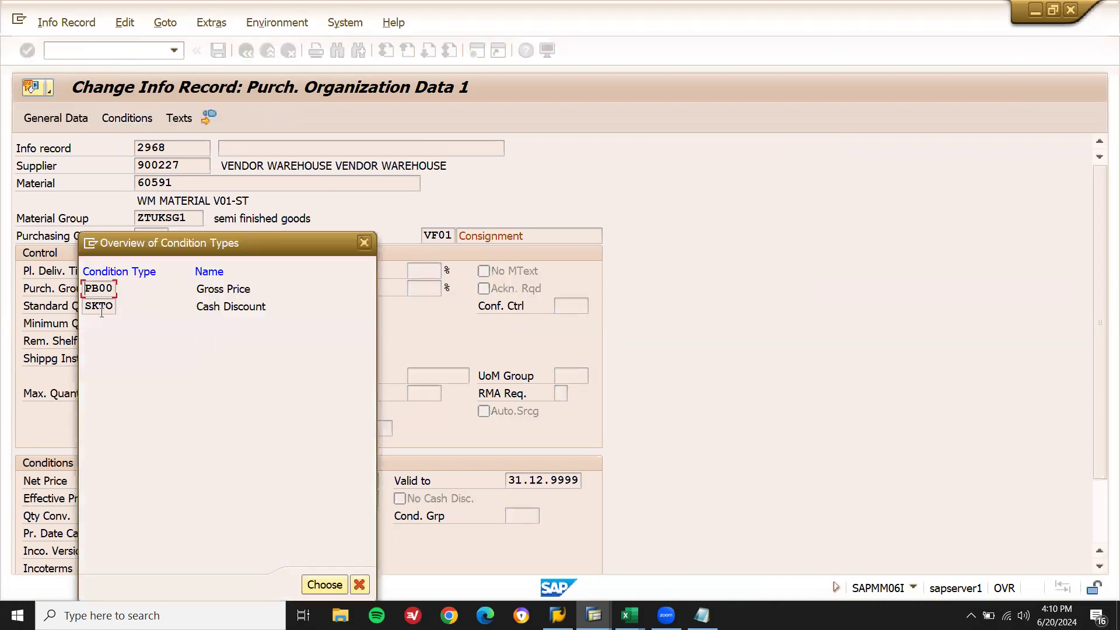
pyautogui.doubleClick(98, 295)
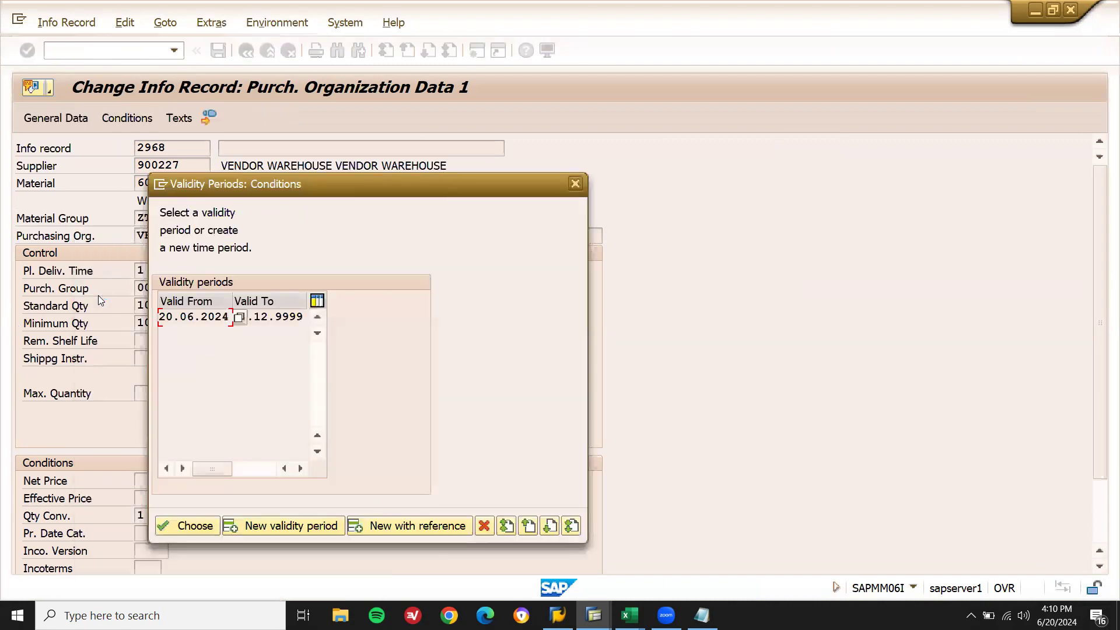
pyautogui.click(188, 533)
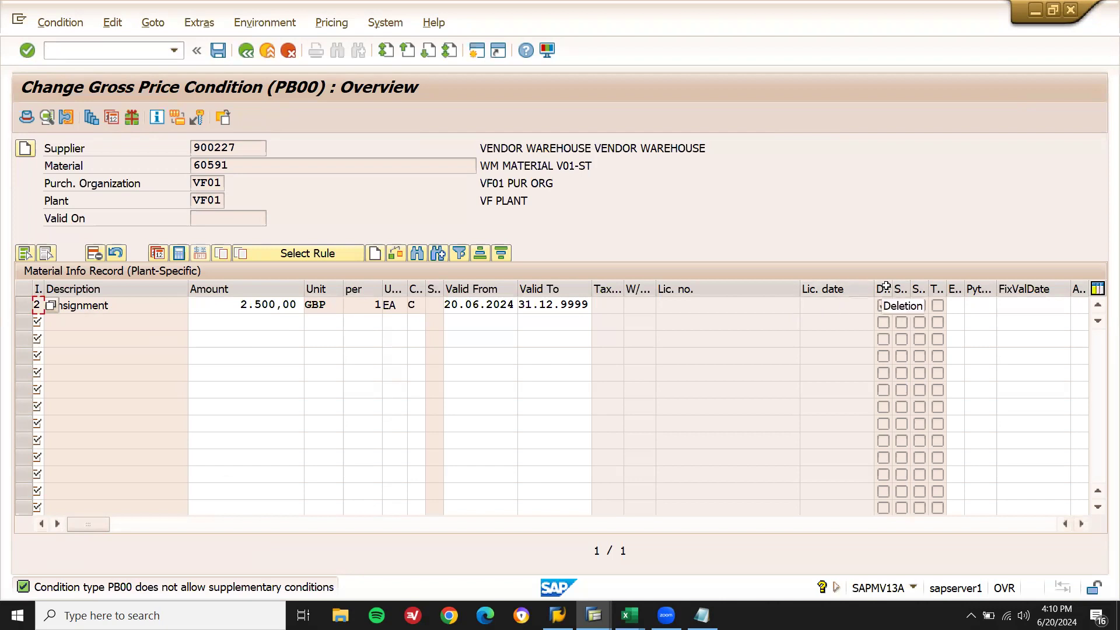
# Step: Try to add a second consignment price line with info category 2 and an amount of 2500
pyautogui.click(38, 322)
pyautogui.write('2')
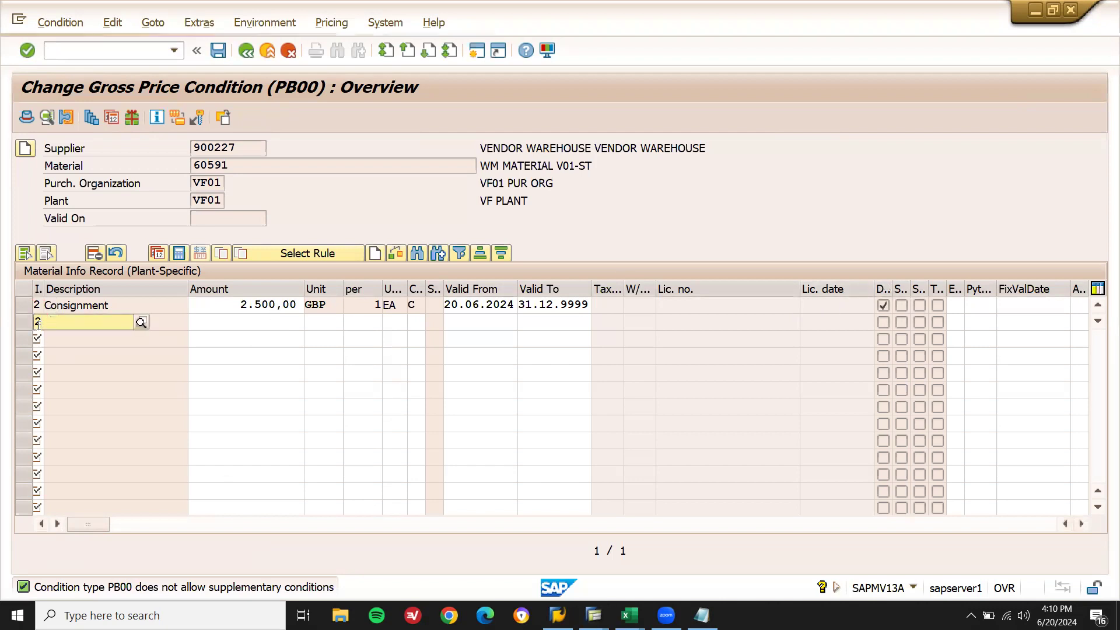
pyautogui.press('Tab')
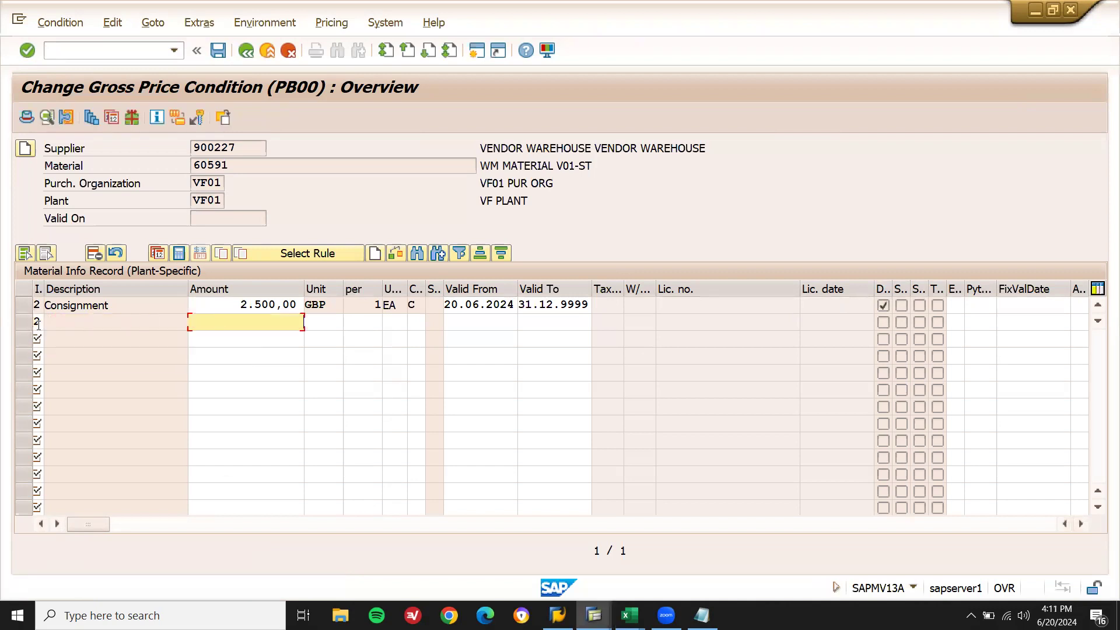
pyautogui.press('Return')
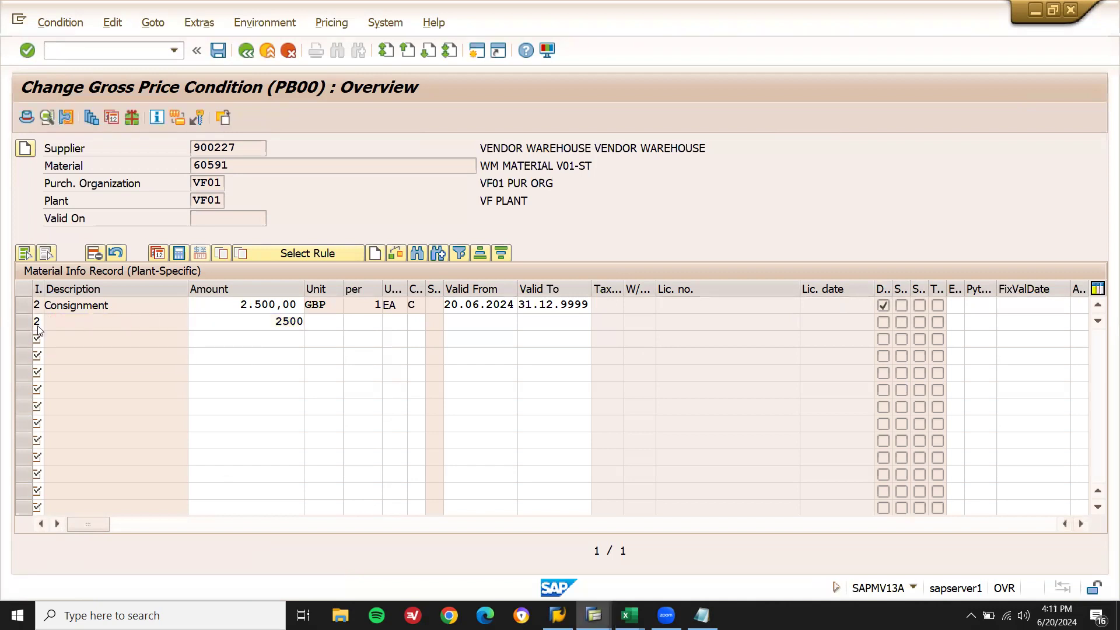
pyautogui.press('Return')
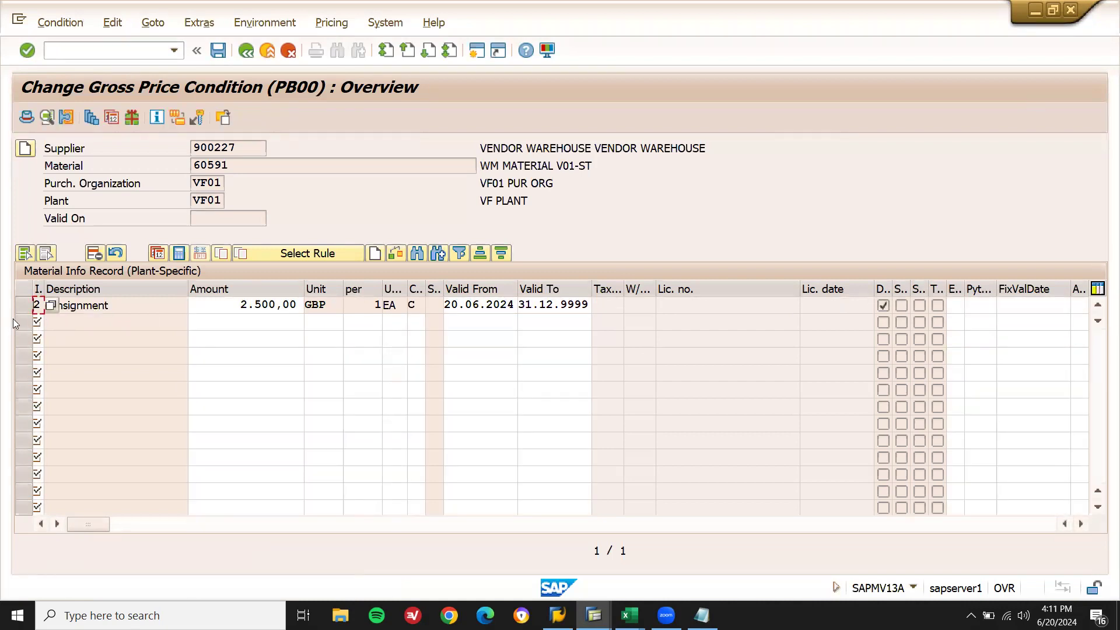
# Step: Remove the deletion flag from the existing 2.500,00 GBP consignment price line and save the info record
pyautogui.click(23, 305)
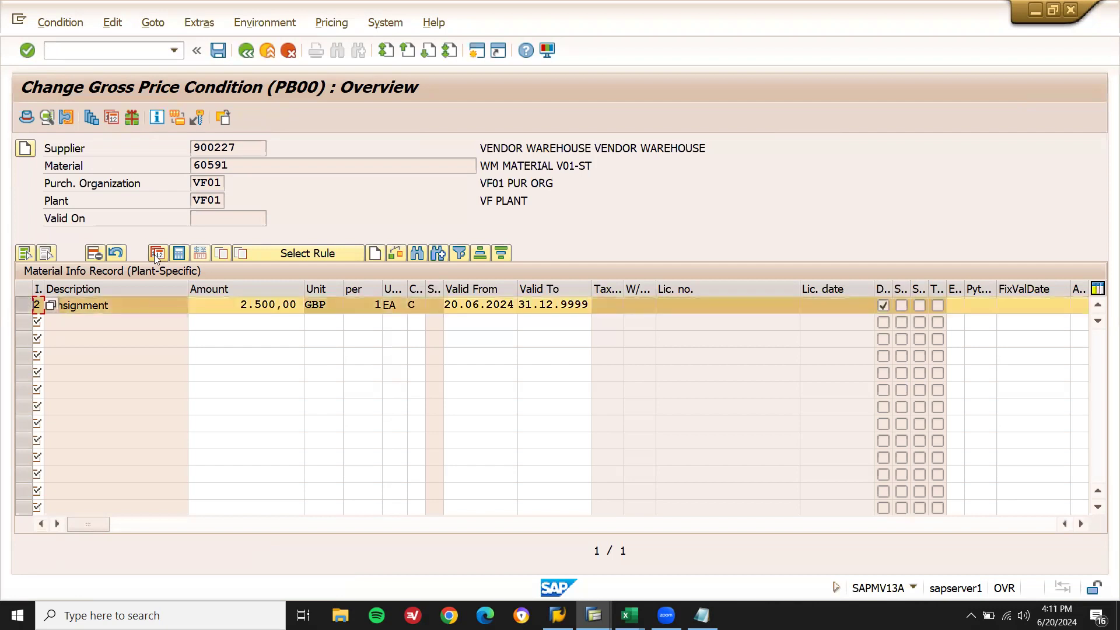
pyautogui.click(123, 257)
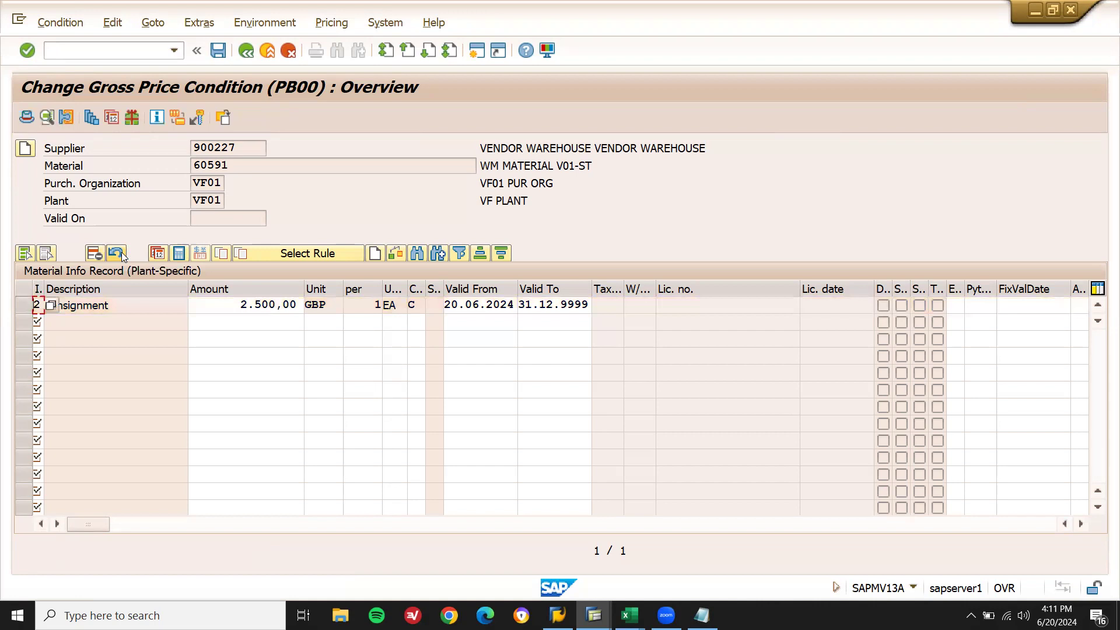
pyautogui.hotkey('ctrl', 's')
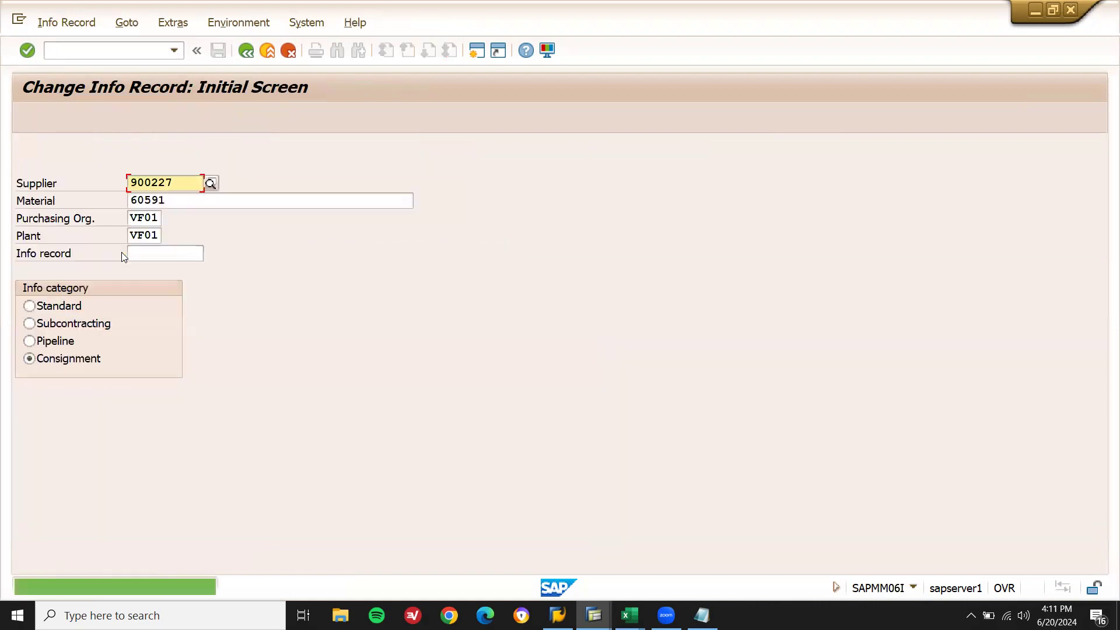
# Step: Reopen the consignment info record to check its net price, and return to the SAP Easy Access screen
pyautogui.press('Return')
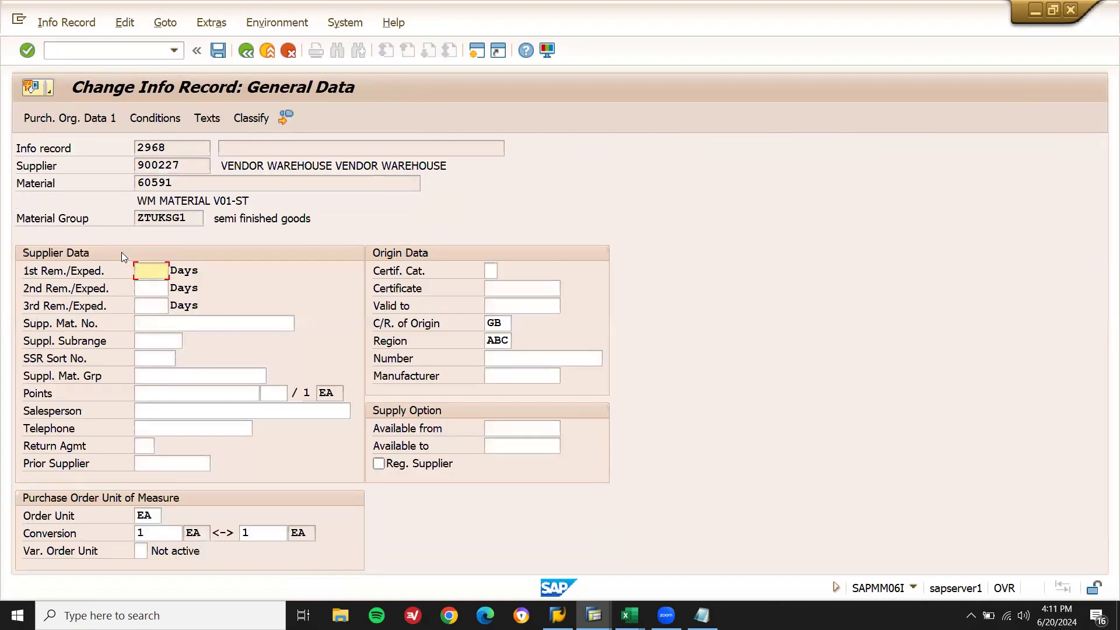
pyautogui.press('Return')
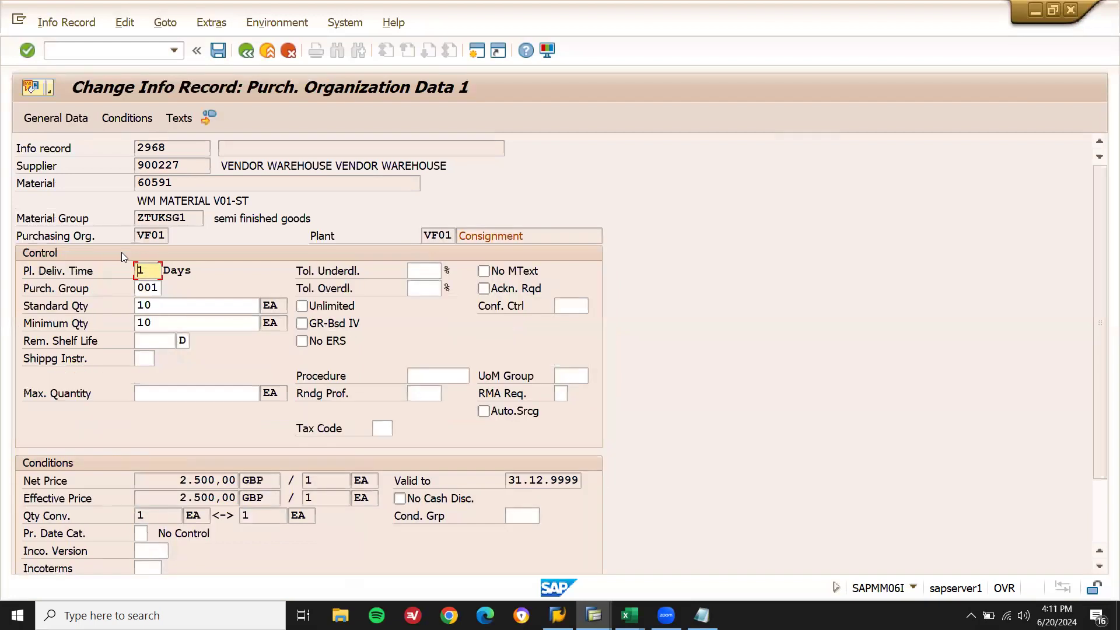
pyautogui.click(145, 48)
pyautogui.write('/N')
pyautogui.press('Return')
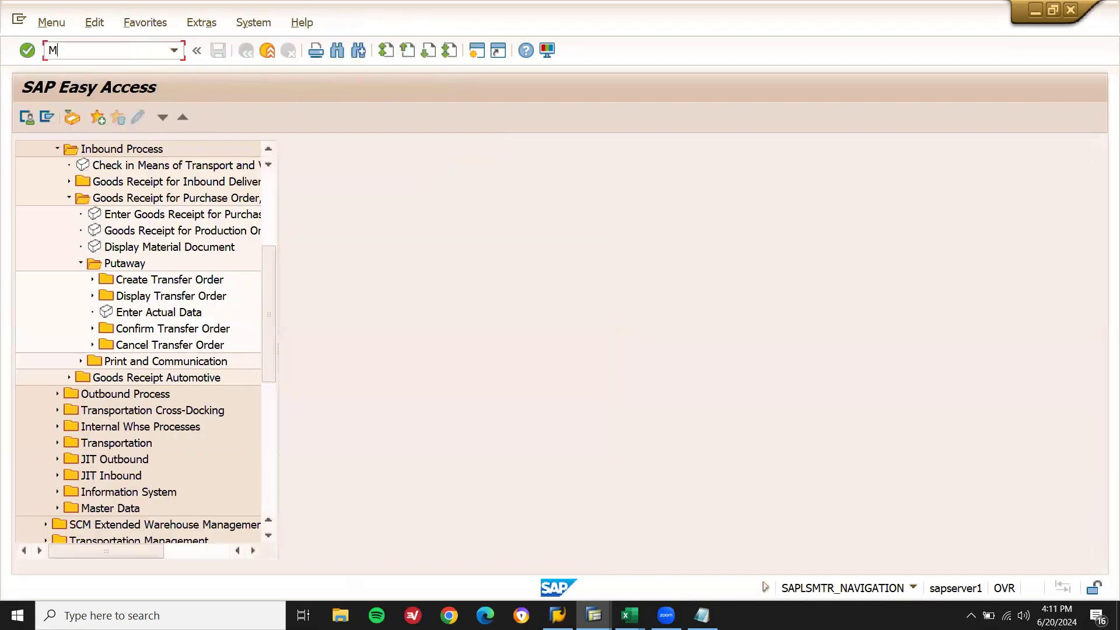
# Step: Open MIGO for a 411 K transfer posting and enter 60591 as the source material
pyautogui.press('Return')
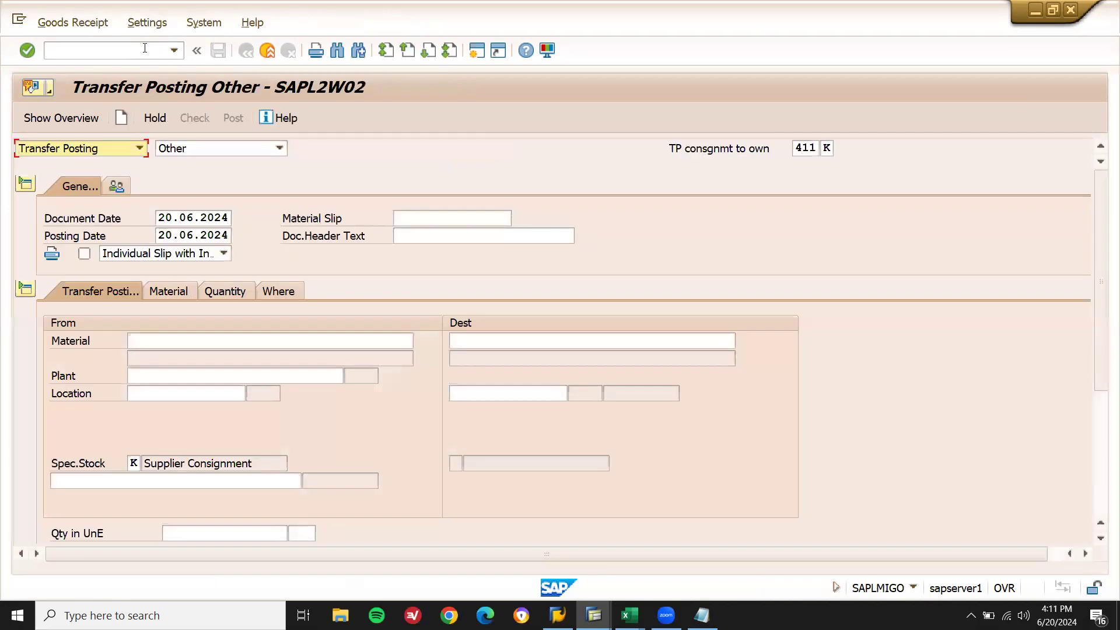
pyautogui.click(188, 338)
pyautogui.write('60591')
pyautogui.press('Return')
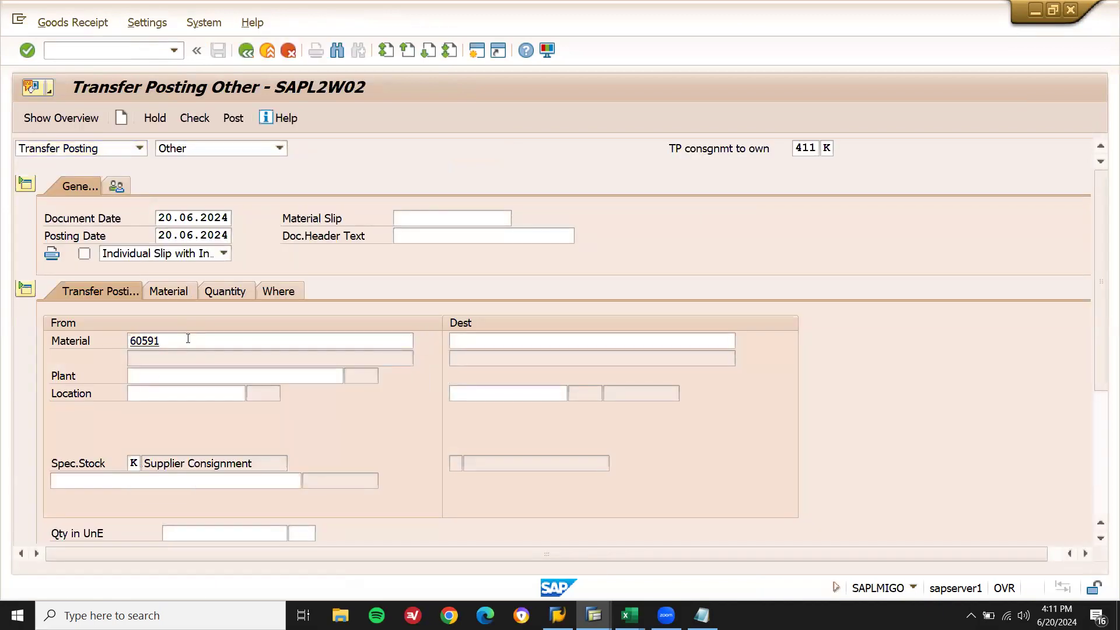
# Step: Set both the source plant and the source storage location of the transfer to VF01
pyautogui.write('VF01')
pyautogui.press('Tab')
pyautogui.write('VF01')
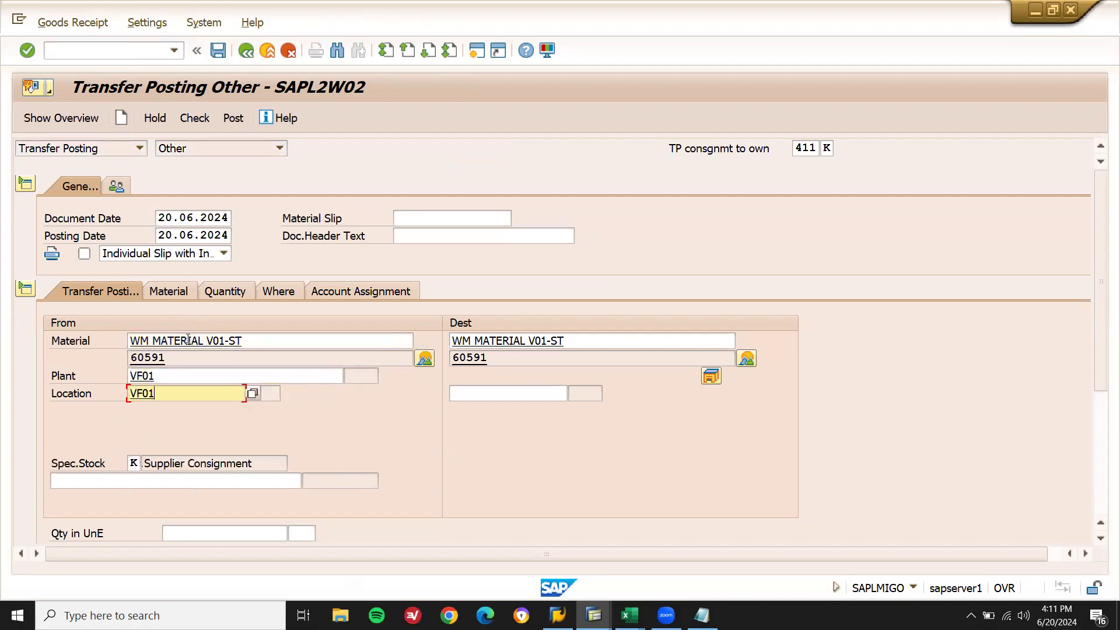
# Step: Enter VF01 as the destination storage location and 10 EA as the transfer quantity
pyautogui.click(495, 395)
pyautogui.write('VF01')
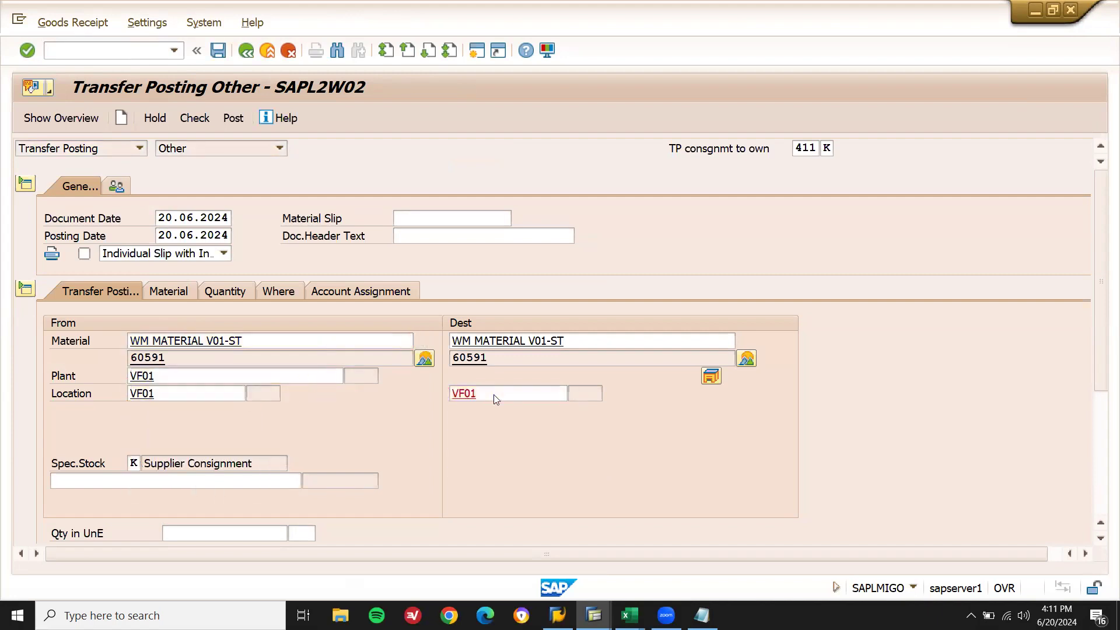
pyautogui.press('Return')
pyautogui.click(254, 532)
pyautogui.write('10')
pyautogui.press('Return')
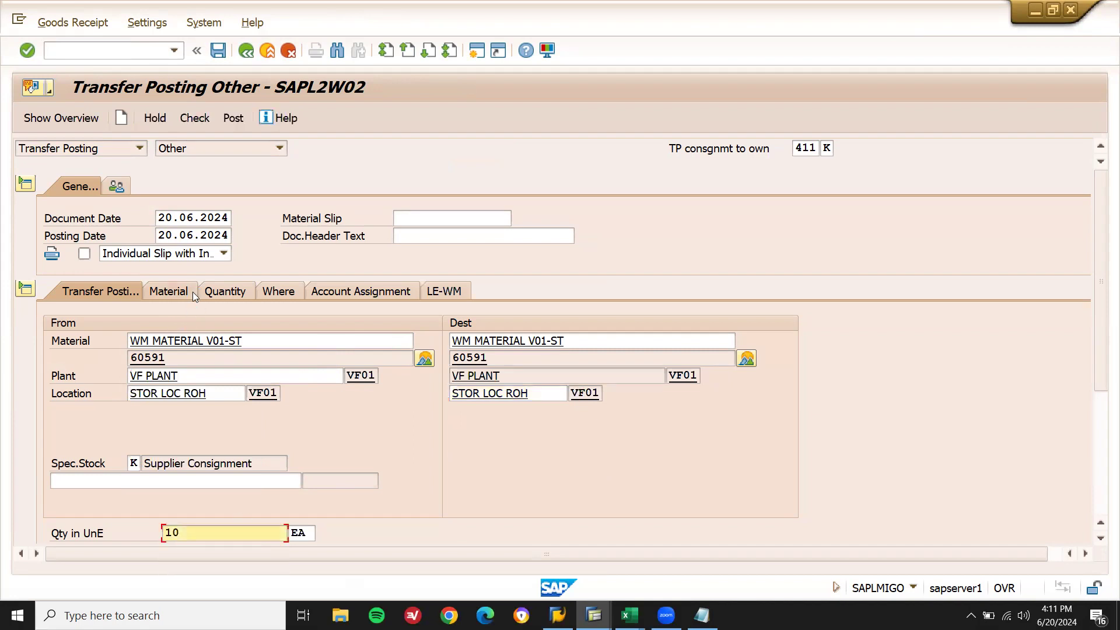
# Step: Enter the consignment vendor's number in the item's movement details and post the 411 K transfer again
pyautogui.click(285, 292)
pyautogui.write('900227')
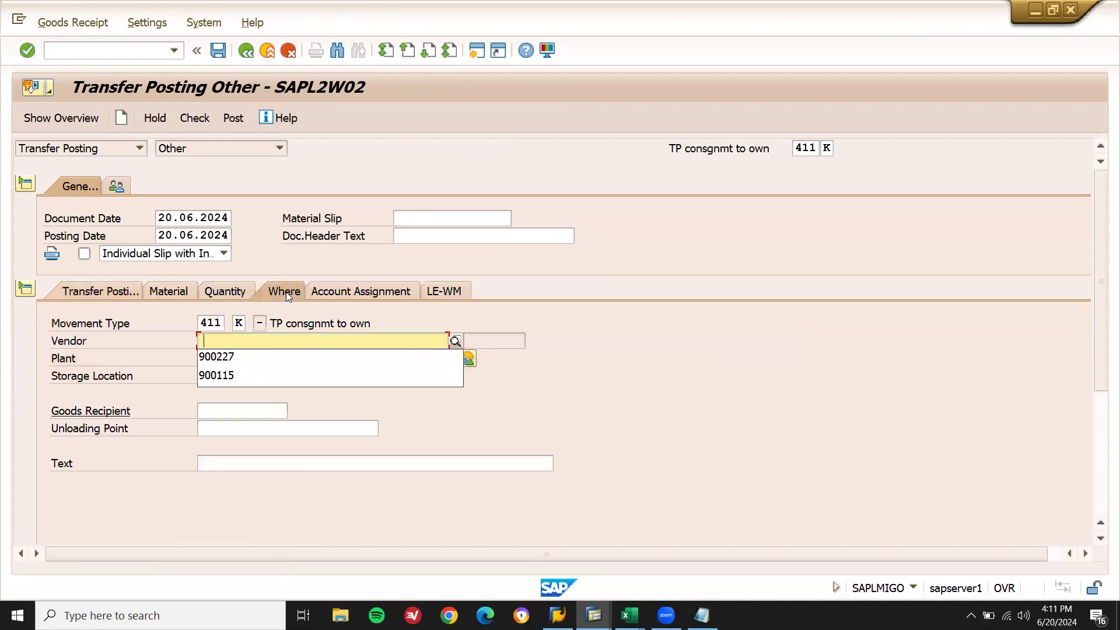
pyautogui.press('Return')
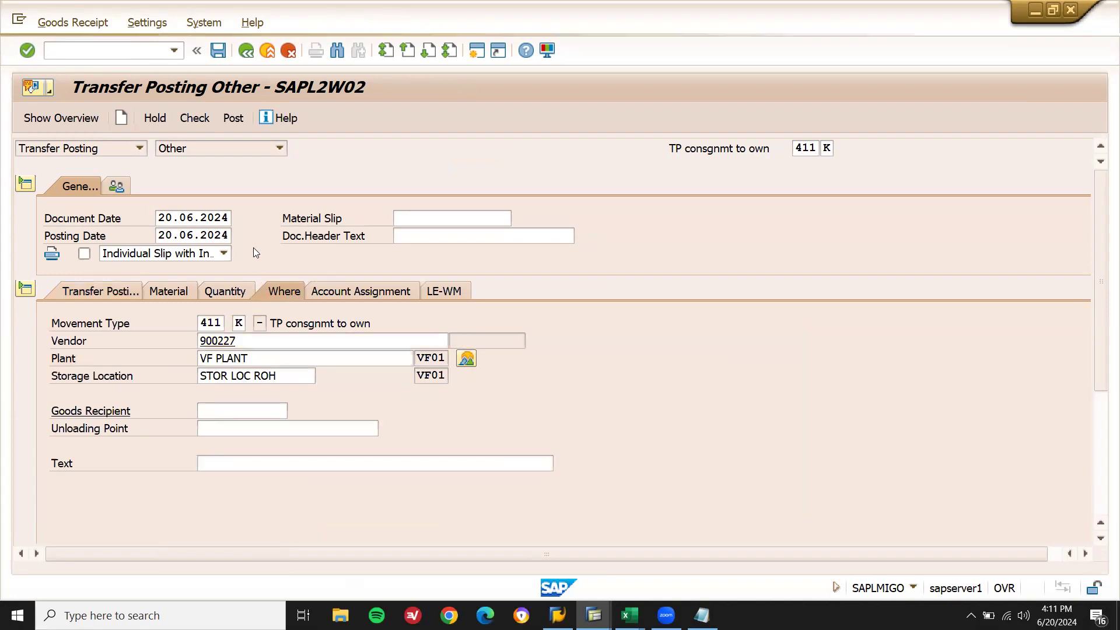
pyautogui.click(237, 120)
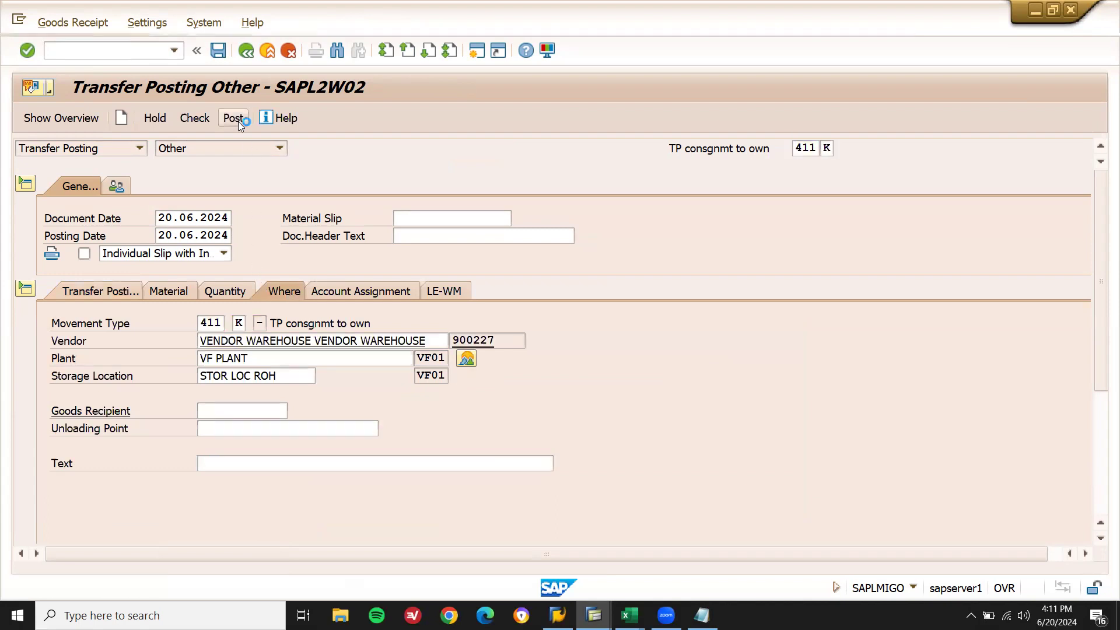